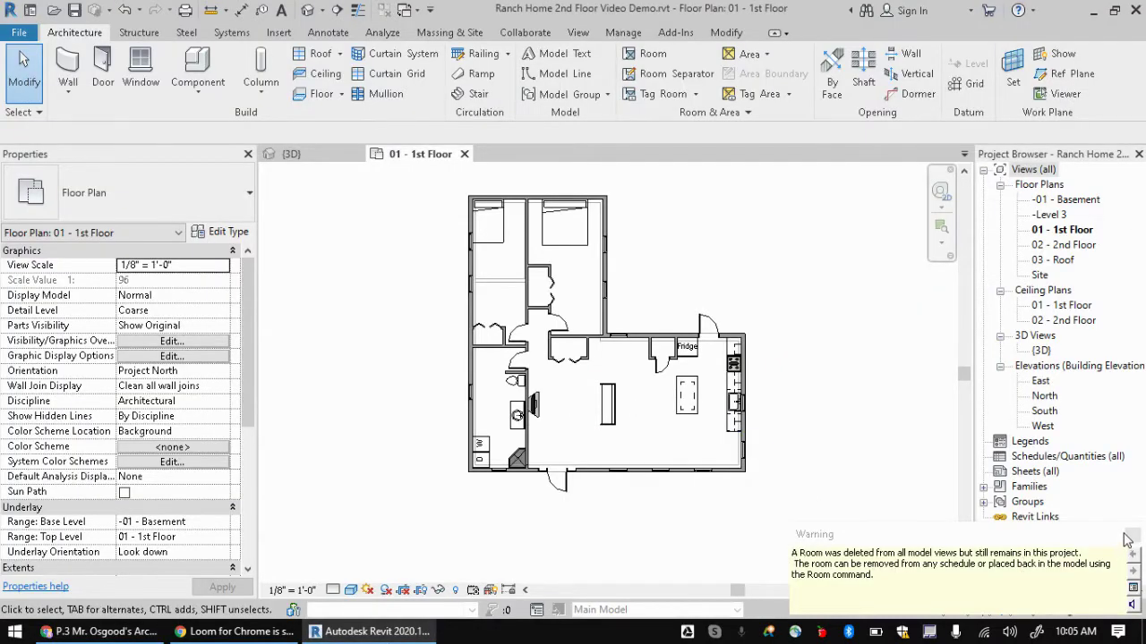
- Set the 1st Floor plan's underlay base level to None
scroll(519, 280, up, 3)
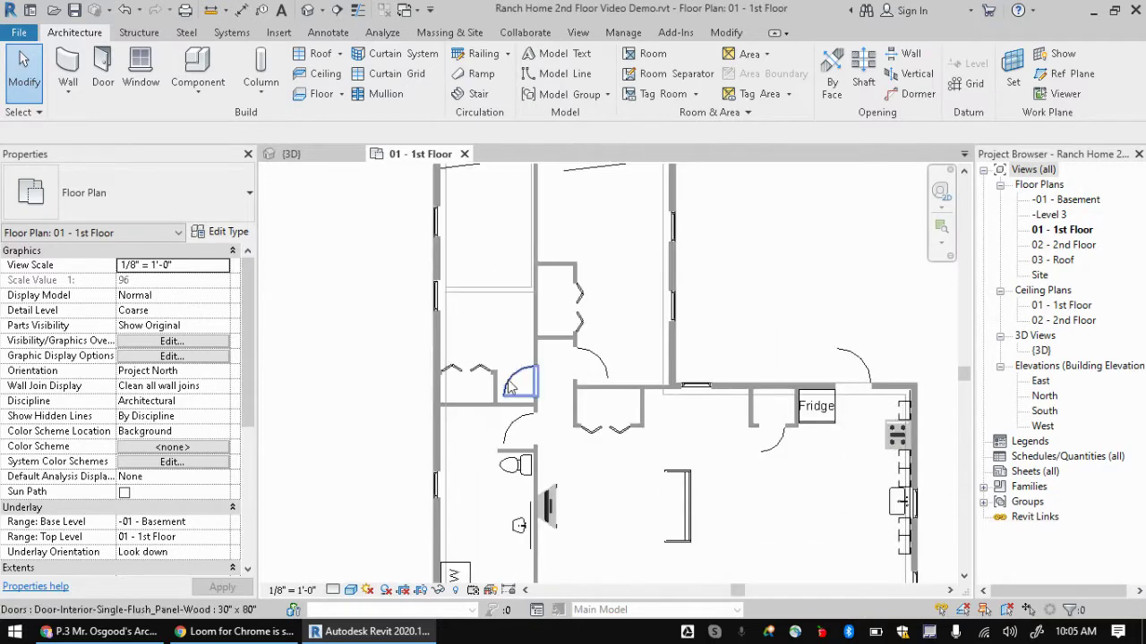
scroll(511, 332, down, 1)
scroll(511, 332, up, 1)
scroll(465, 308, down, 2)
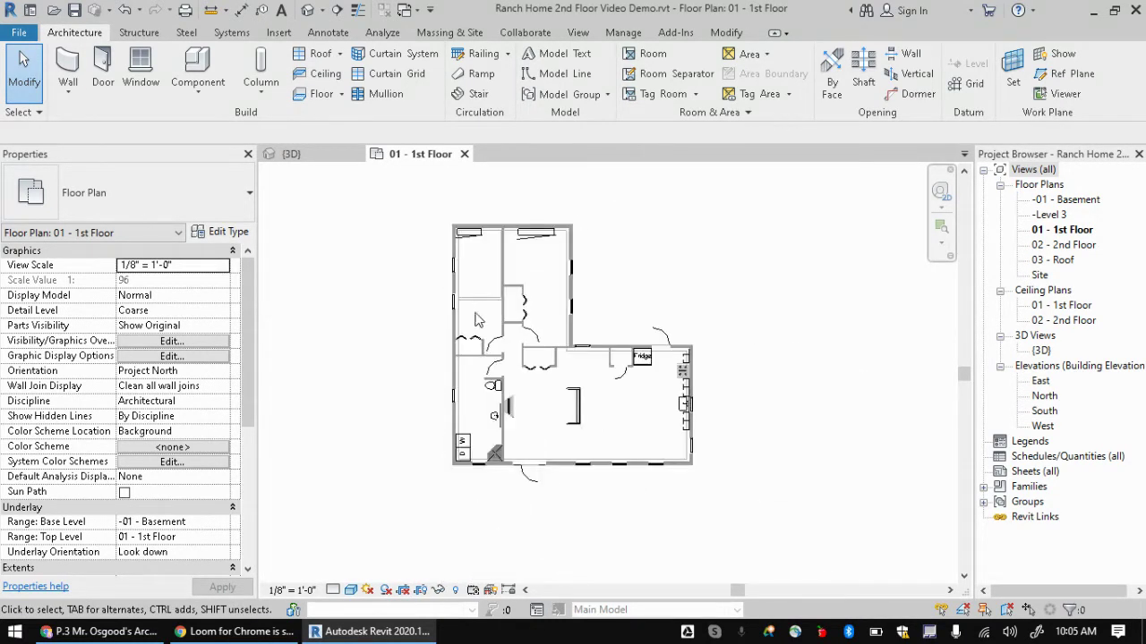
scroll(465, 308, up, 2)
scroll(430, 376, down, 1)
scroll(120, 497, down, 1)
scroll(121, 497, down, 8)
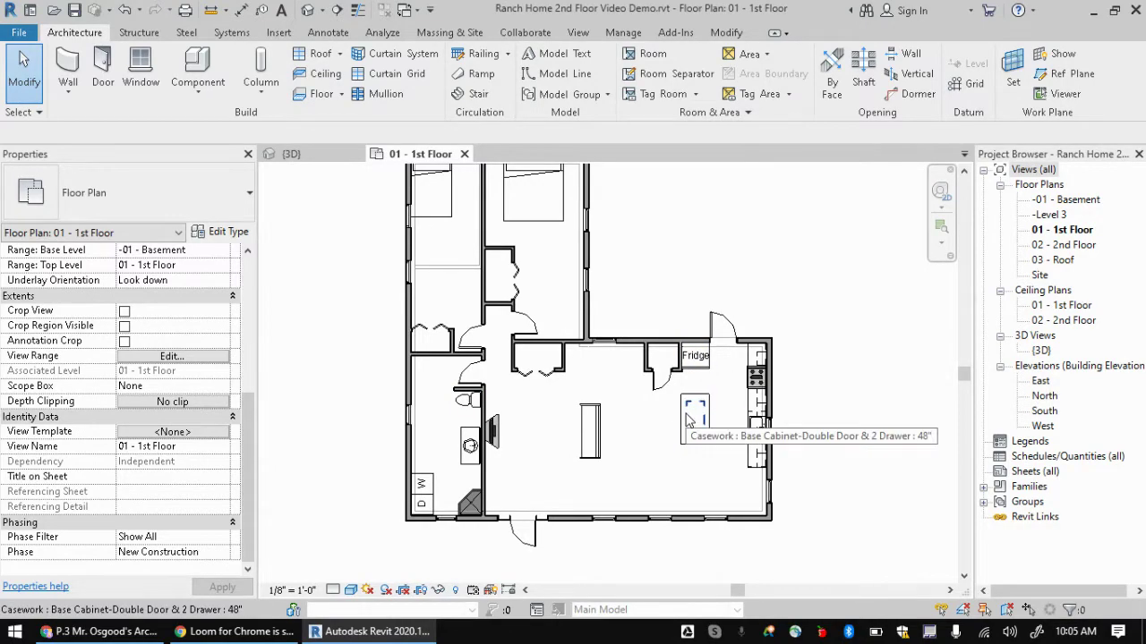
scroll(188, 448, up, 2)
scroll(188, 447, up, 5)
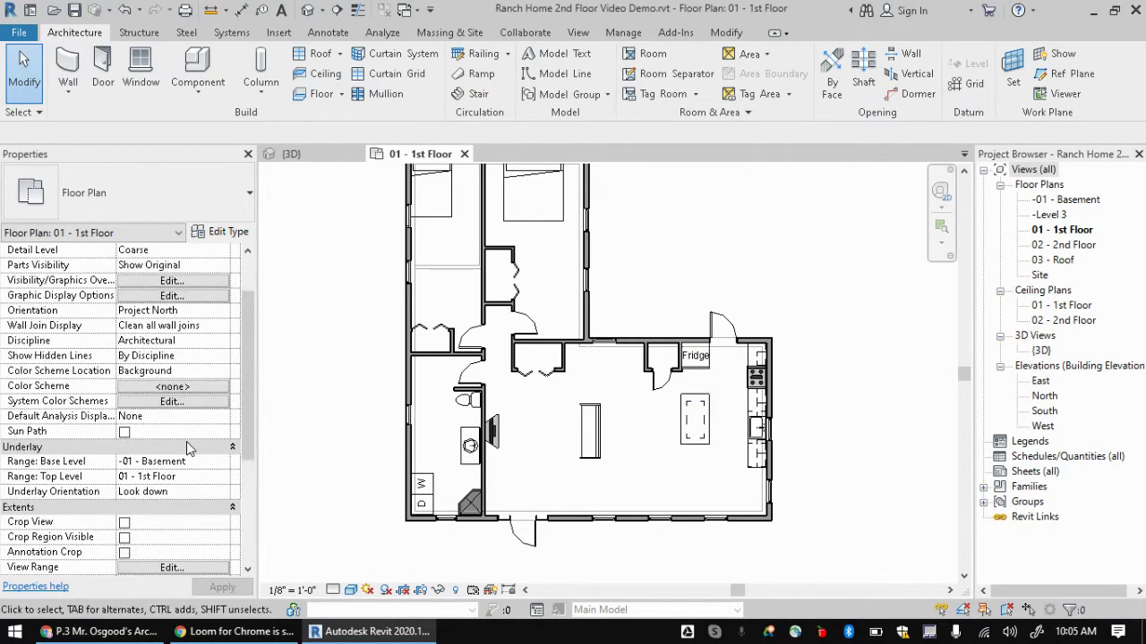
click(222, 509)
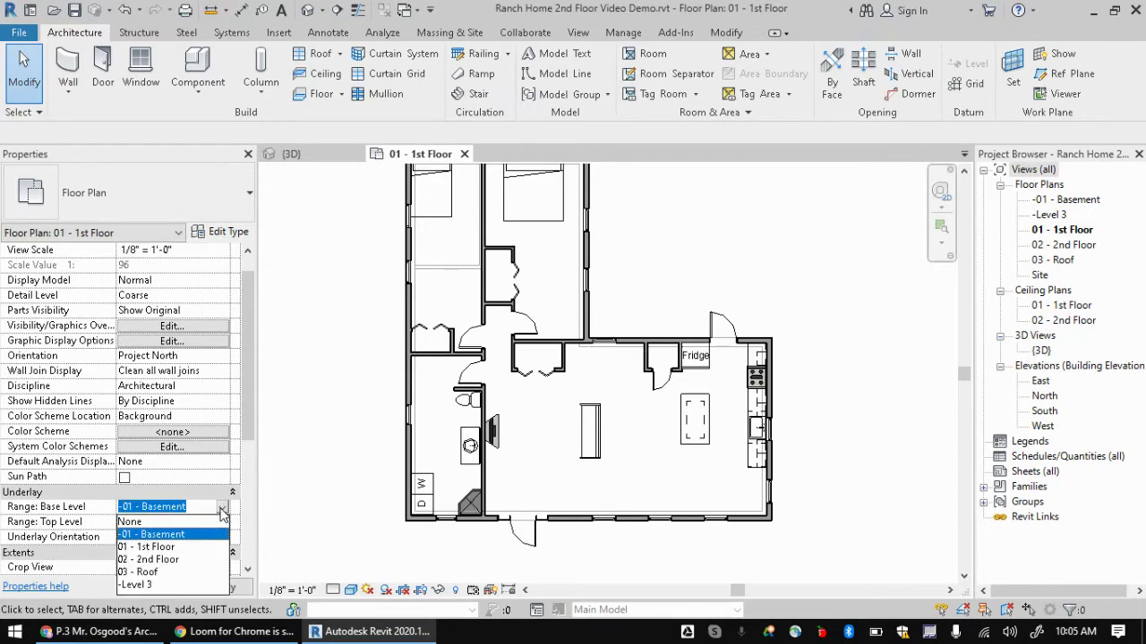
click(129, 521)
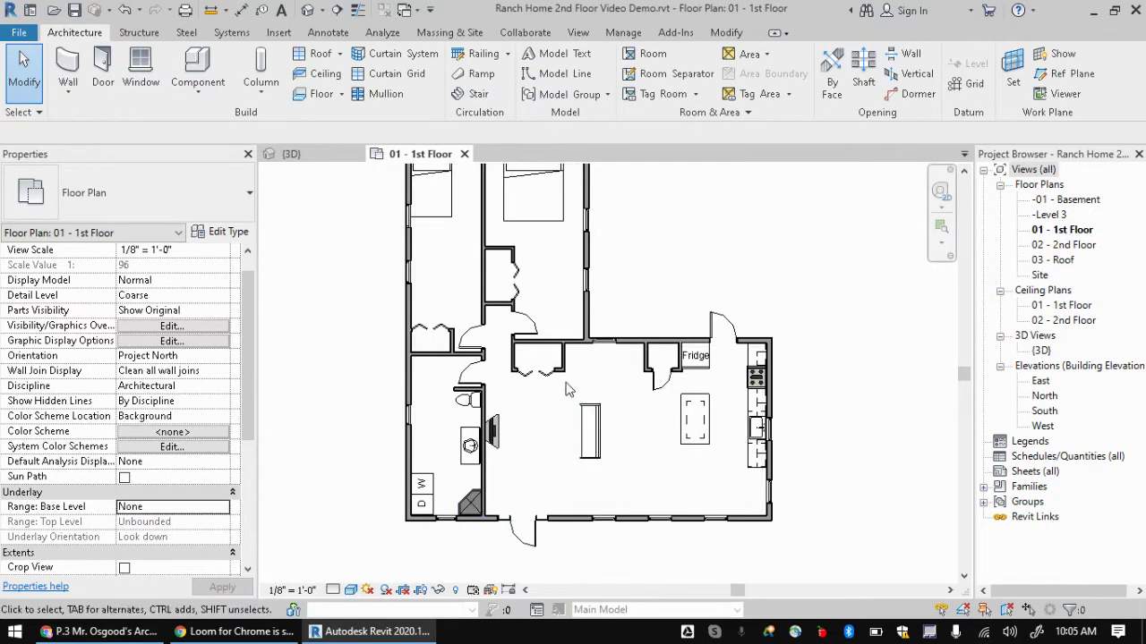
scroll(560, 419, down, 2)
scroll(557, 342, up, 2)
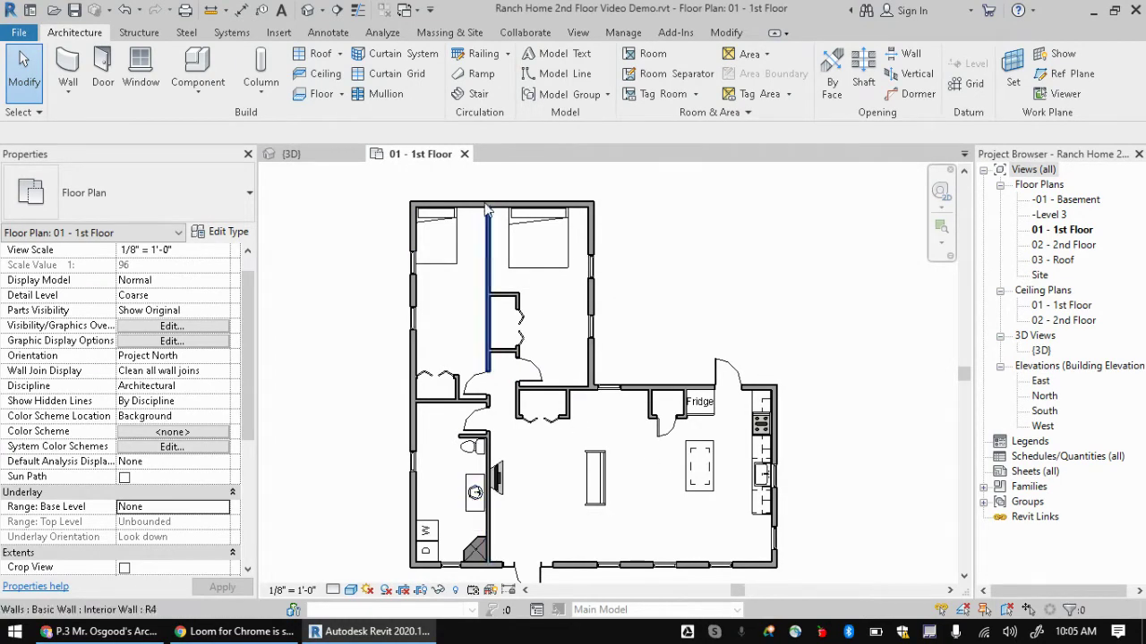
- Delete the double bed and the king bed from the two bedrooms
click(434, 264)
key(Escape)
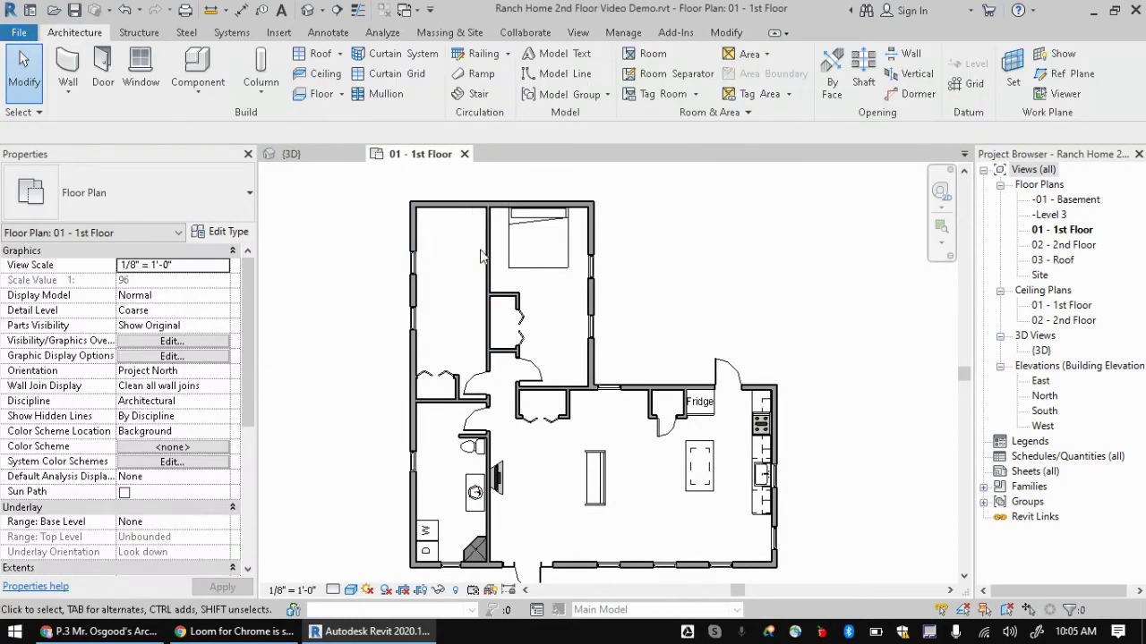
click(515, 265)
key(Delete)
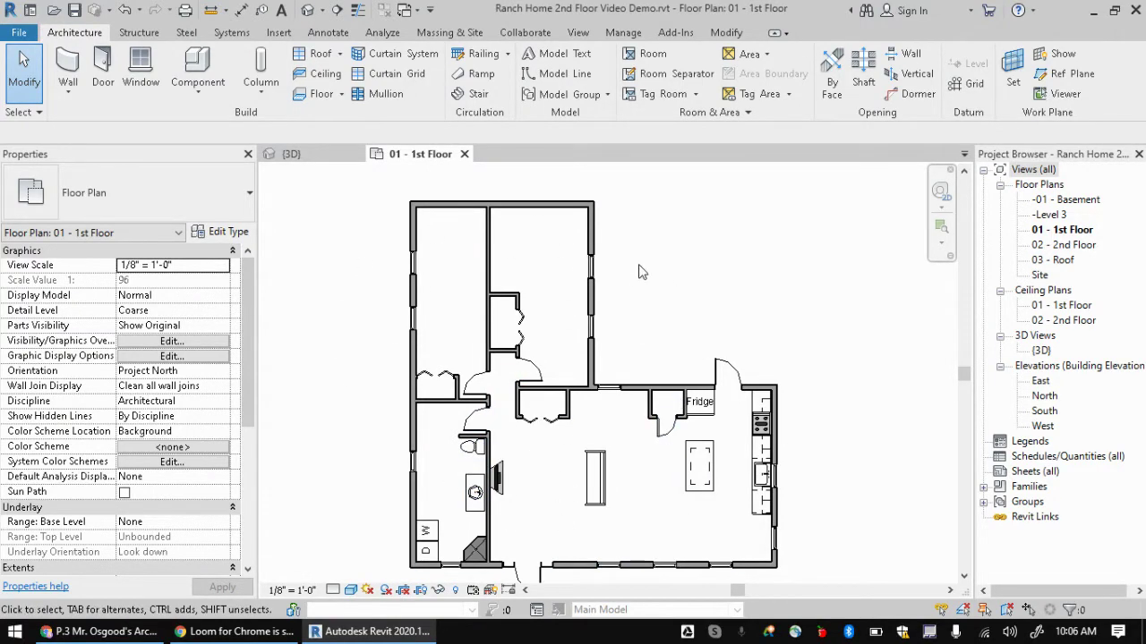
scroll(648, 324, down, 2)
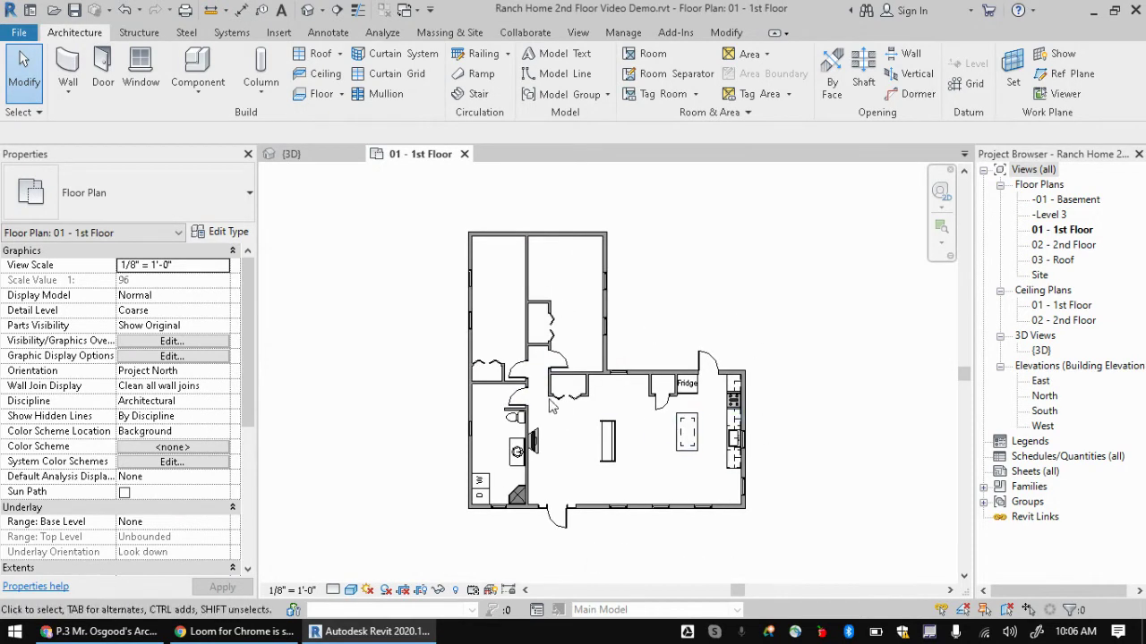
scroll(593, 467, up, 3)
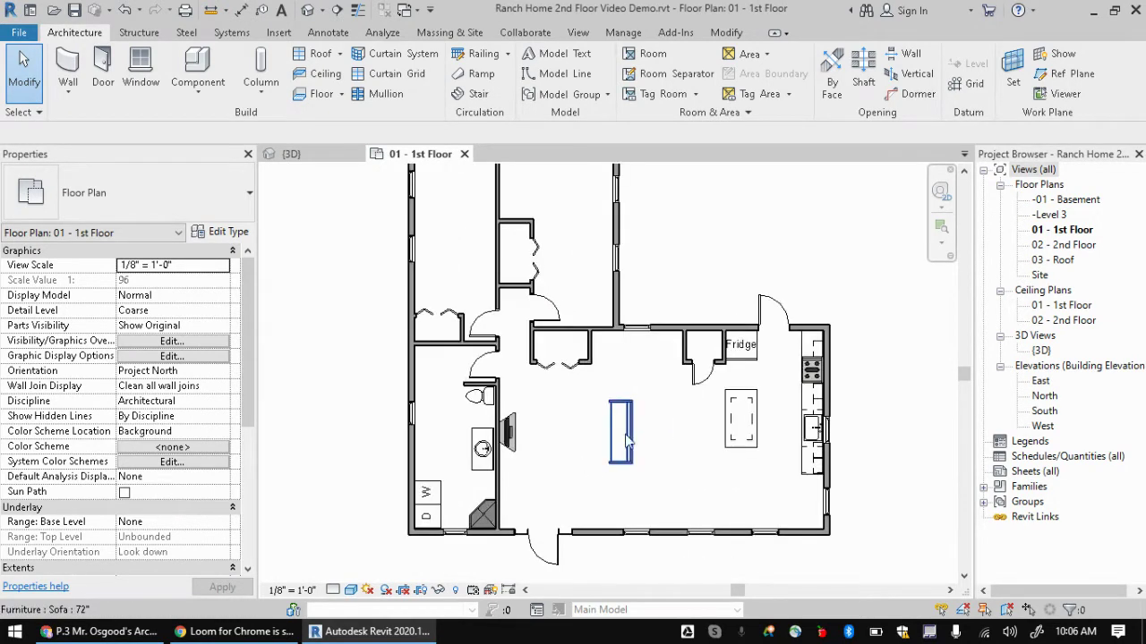
- Place tagged rooms 6, 7 and 8 in the upper-right bedroom, upper-left bedroom and bathroom
click(652, 55)
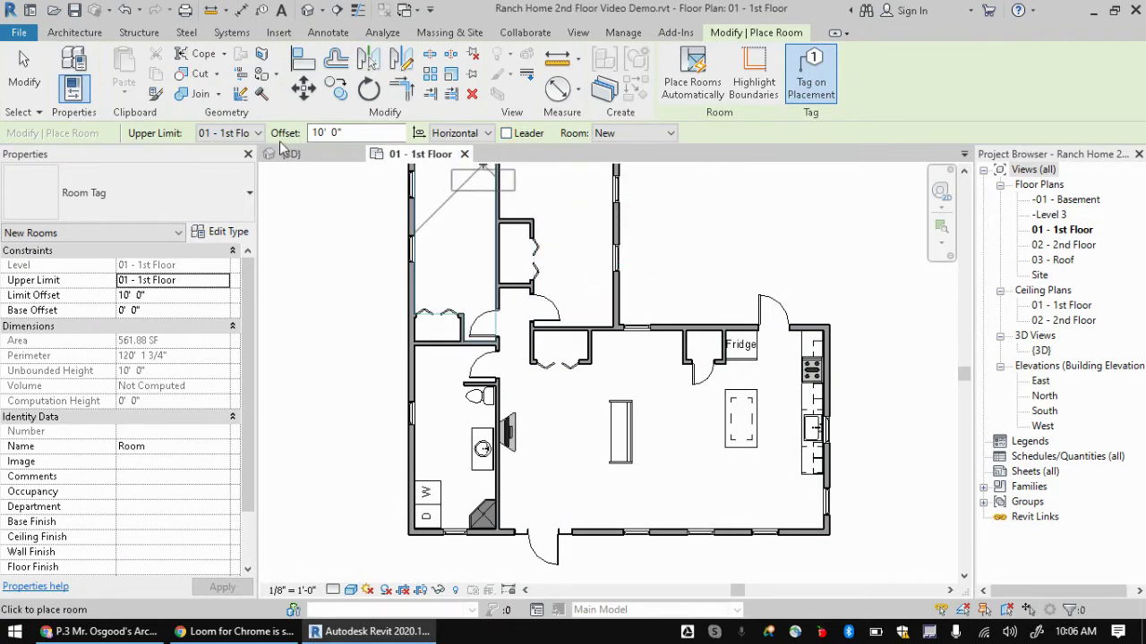
middle_drag(576, 188, 549, 255)
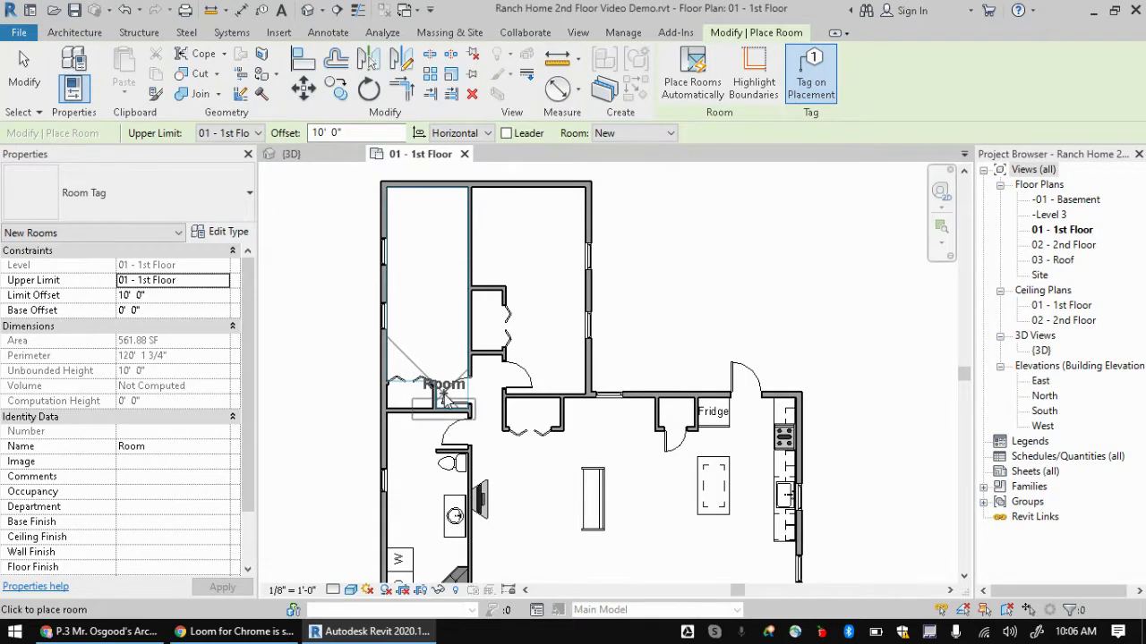
scroll(421, 447, down, 2)
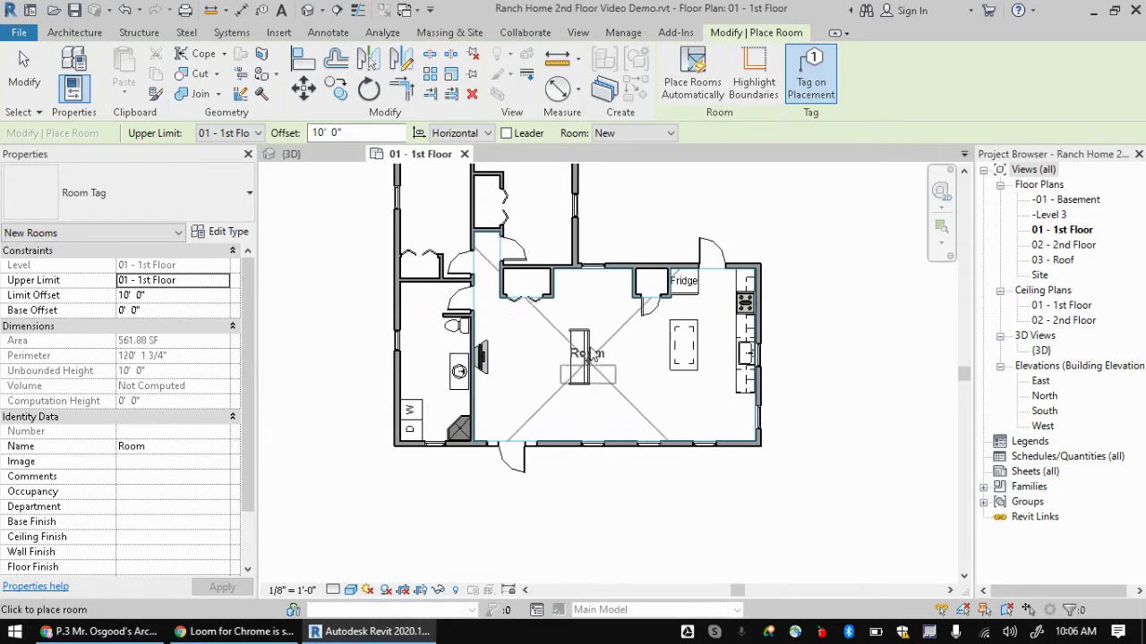
middle_drag(580, 358, 611, 465)
scroll(566, 298, up, 2)
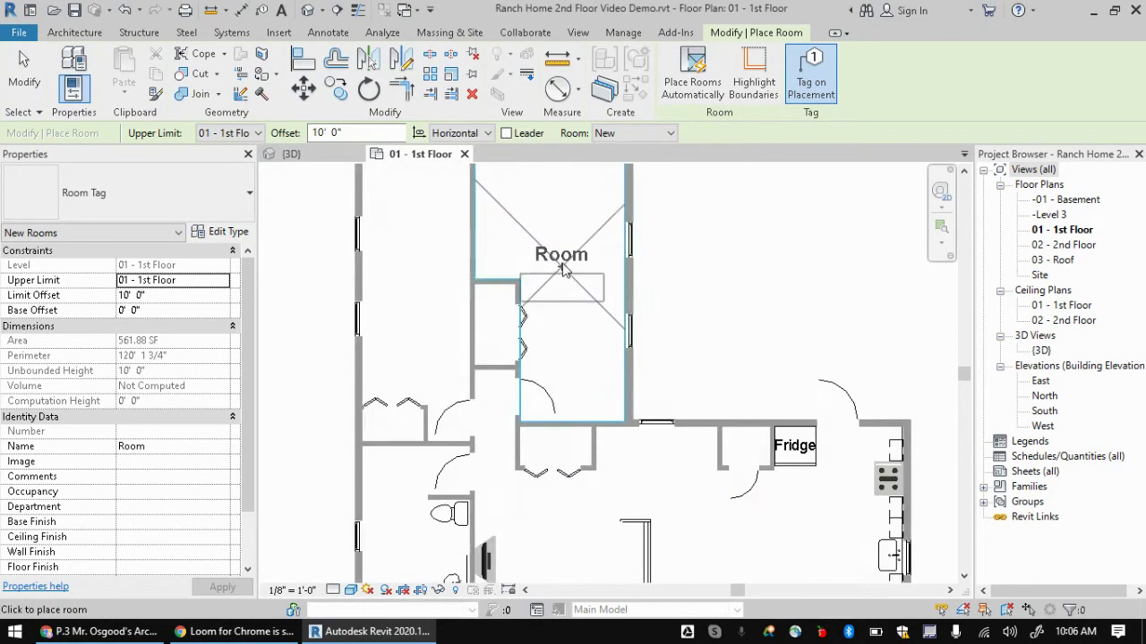
click(562, 224)
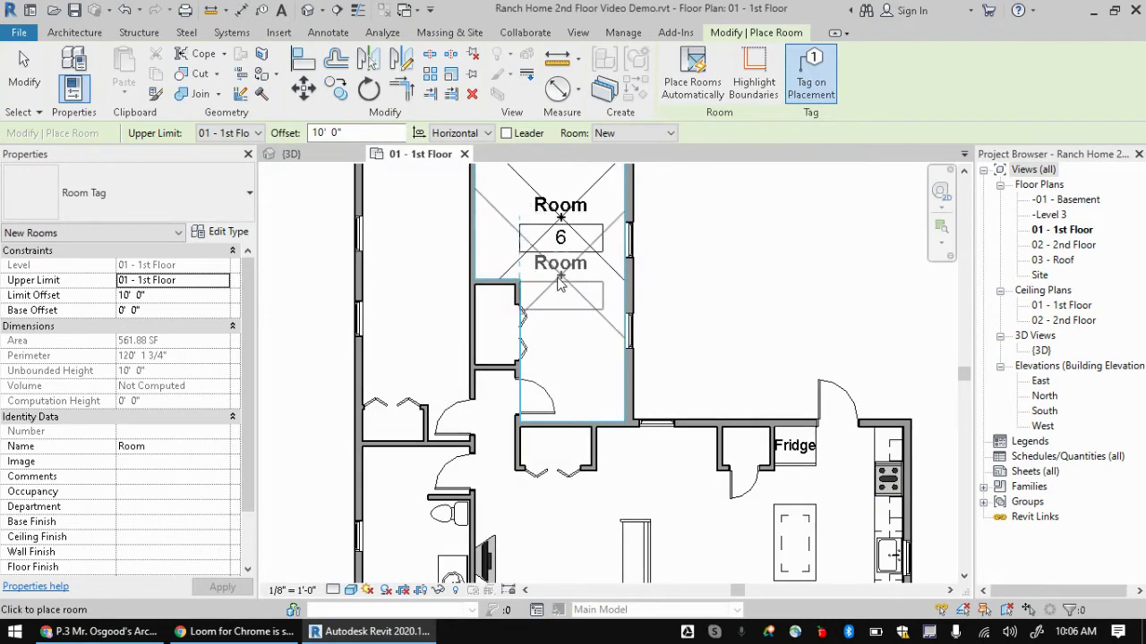
scroll(560, 264, down, 3)
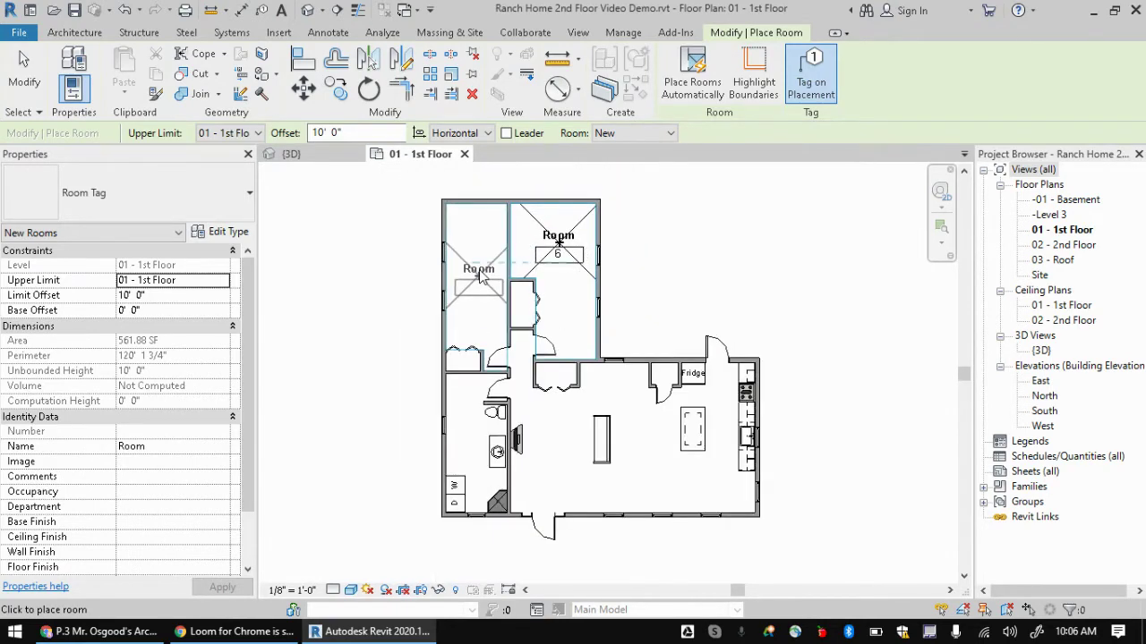
click(482, 452)
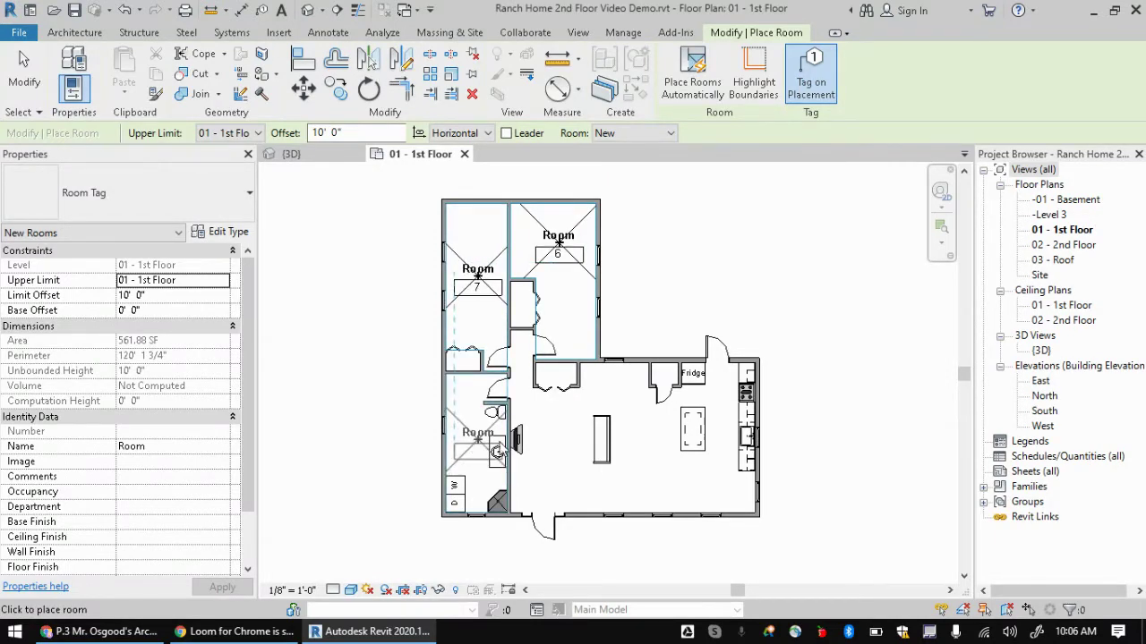
click(523, 448)
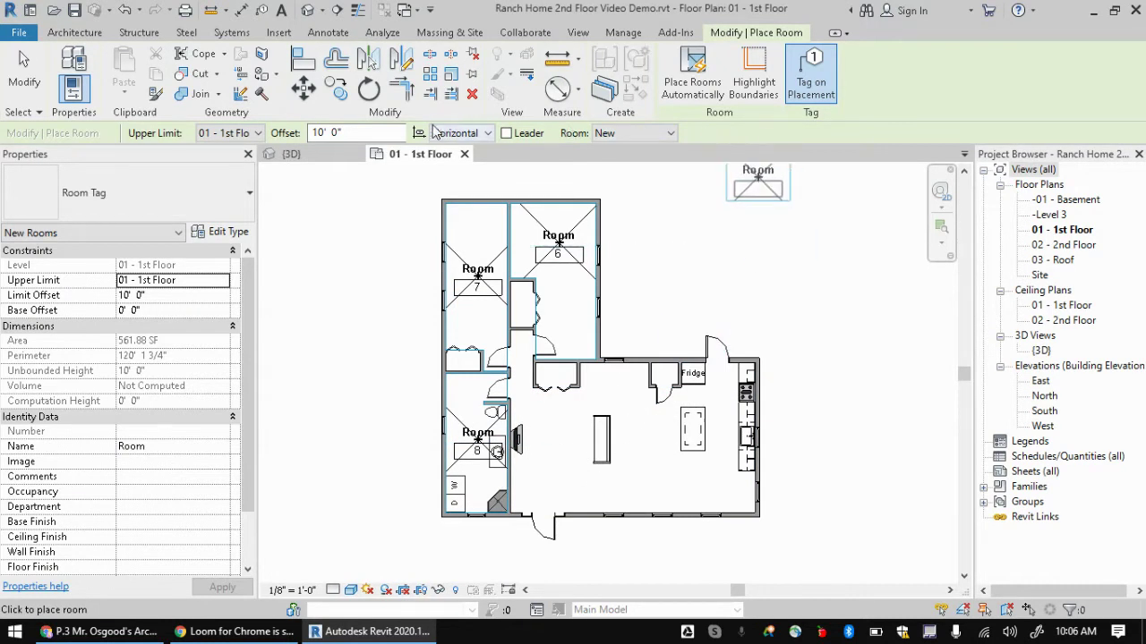
- Draw a vertical room separation line from the wall end by the fridge to the bottom wall
key(Escape)
key(Escape)
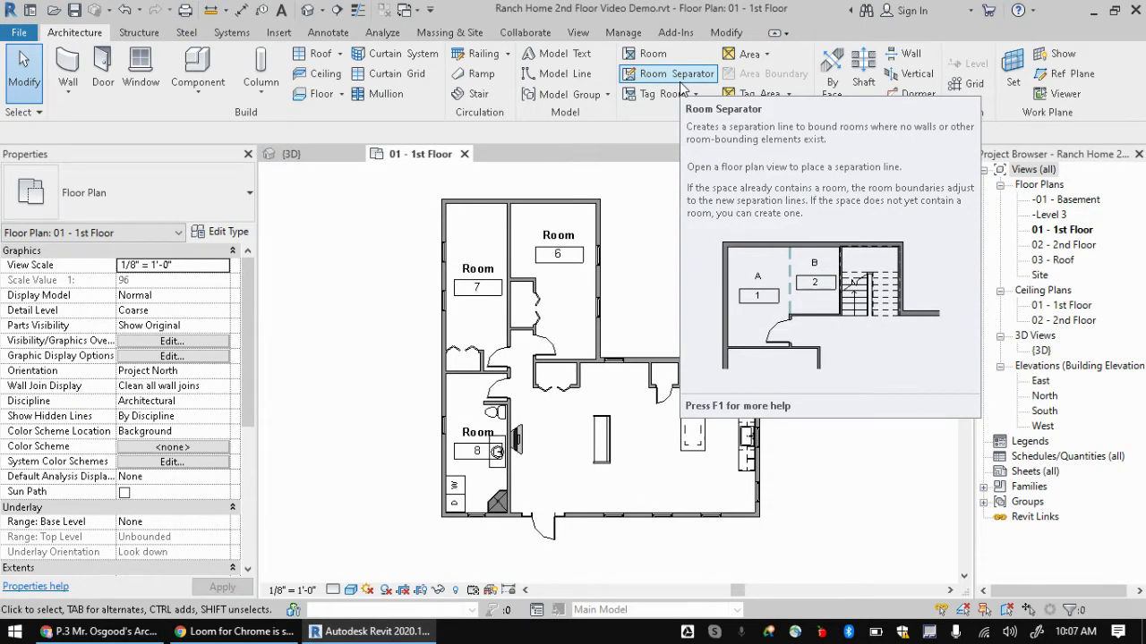
click(680, 82)
scroll(672, 478, up, 5)
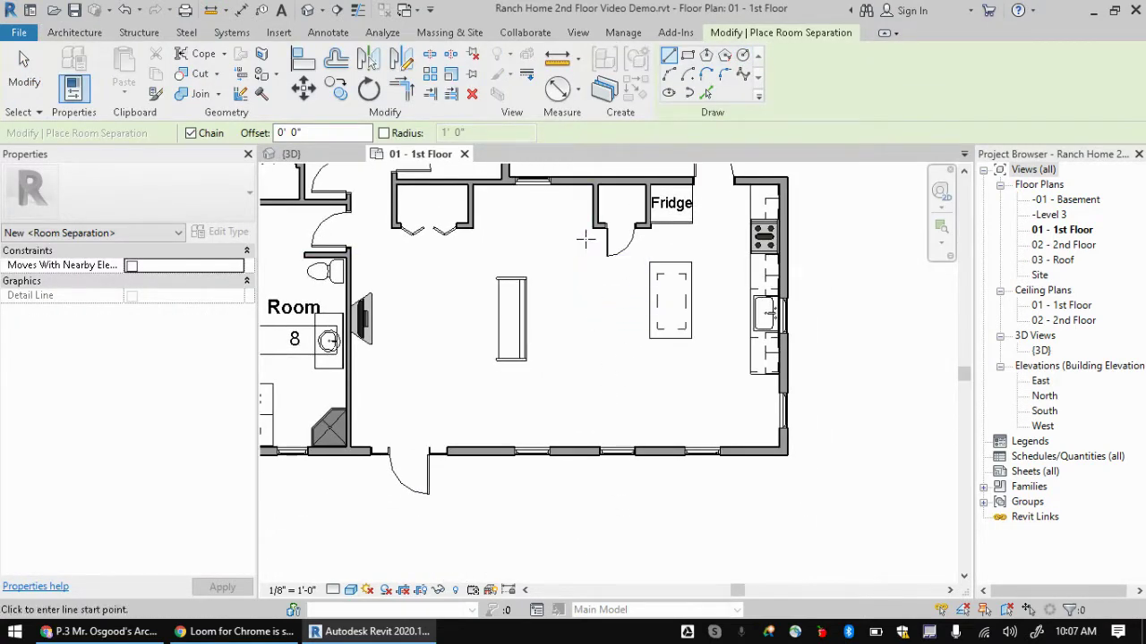
click(592, 228)
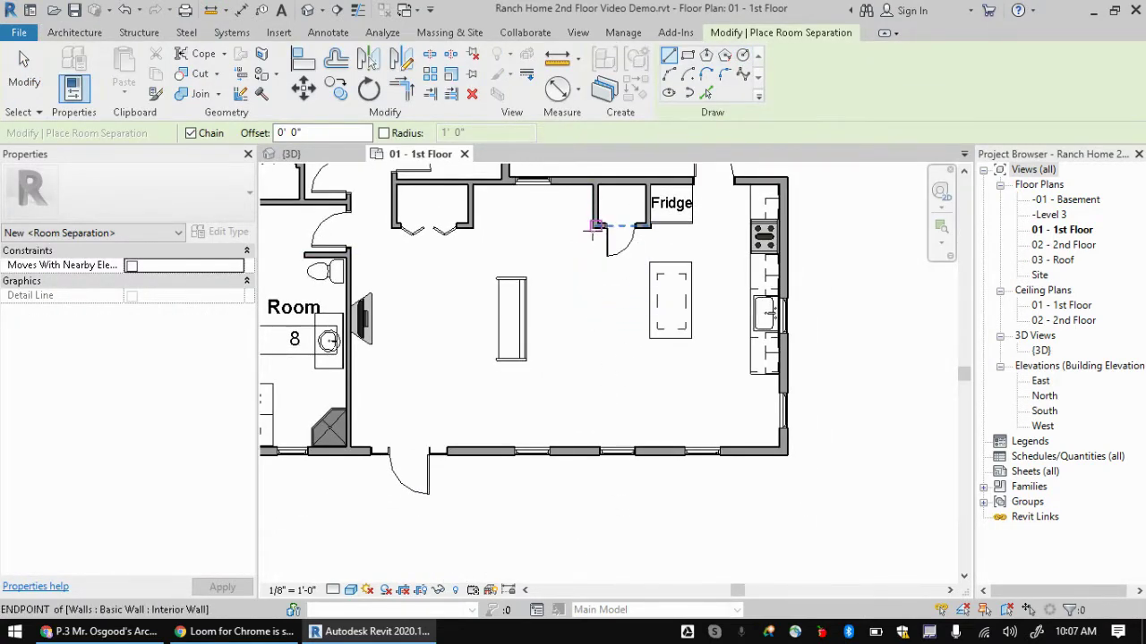
click(592, 228)
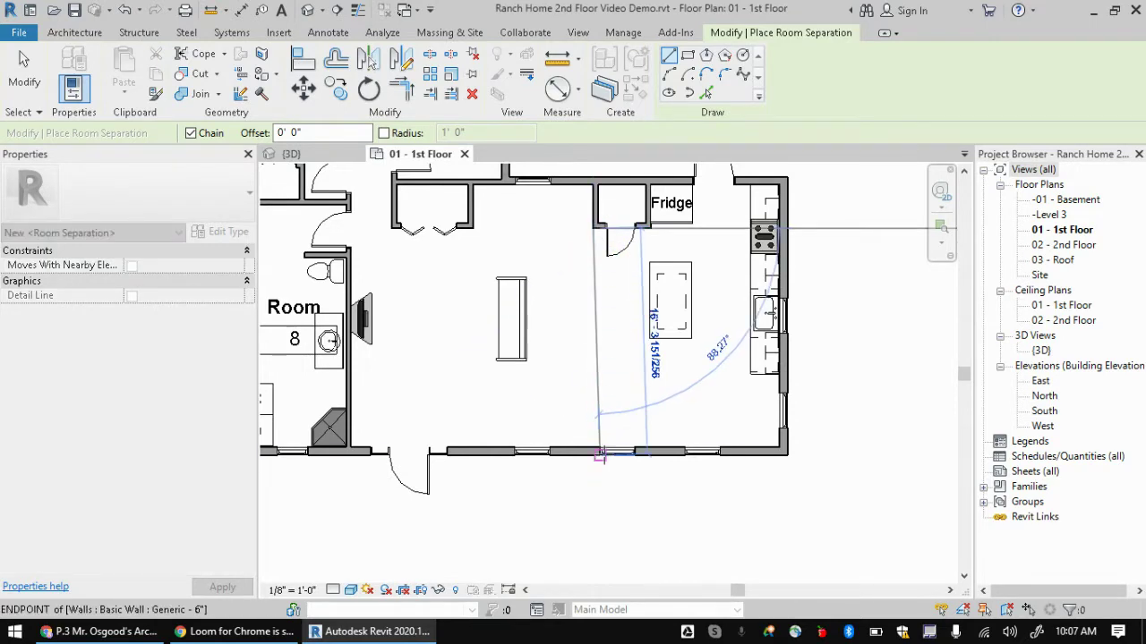
click(593, 451)
scroll(572, 295, up, 2)
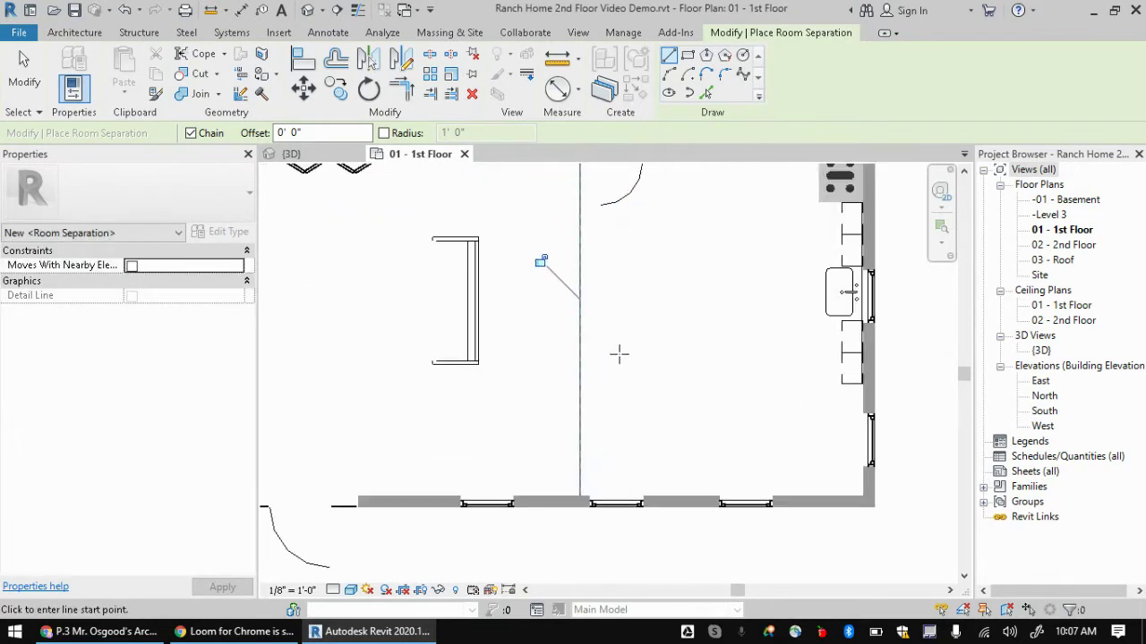
scroll(609, 340, down, 4)
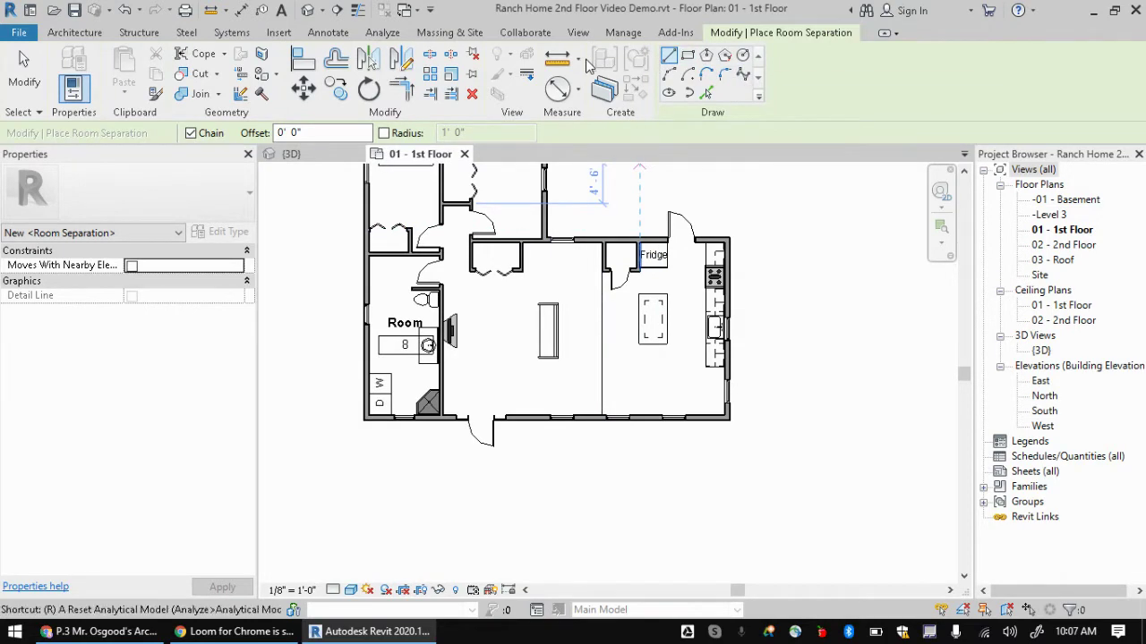
- Use RM to place rooms 9 and 10 in the central living space and the kitchen
key(r)
key(m)
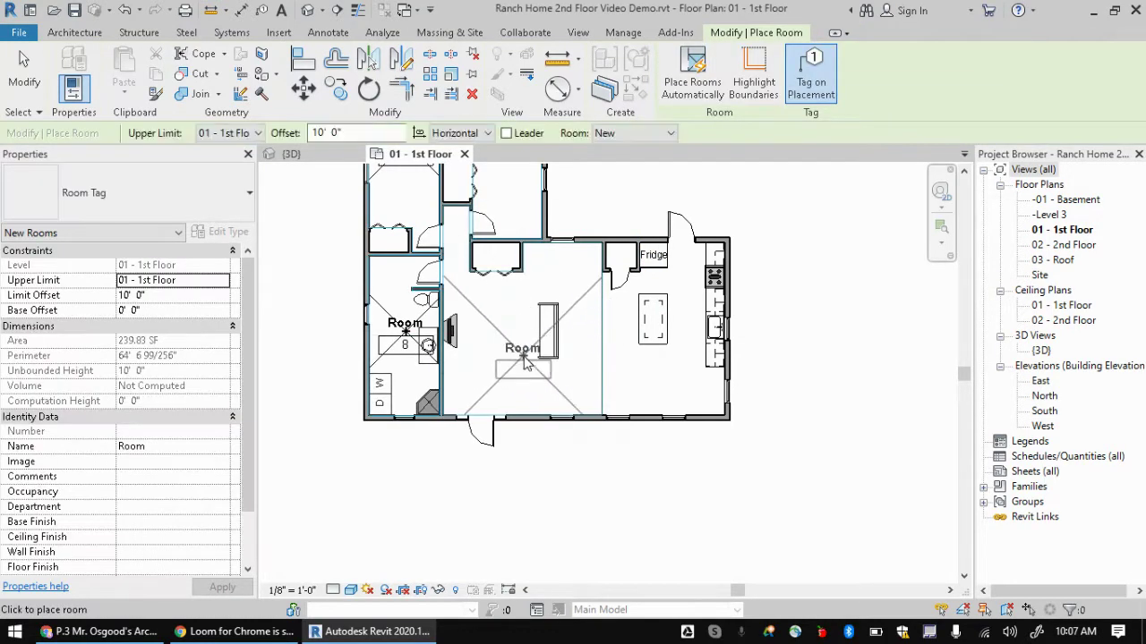
click(504, 358)
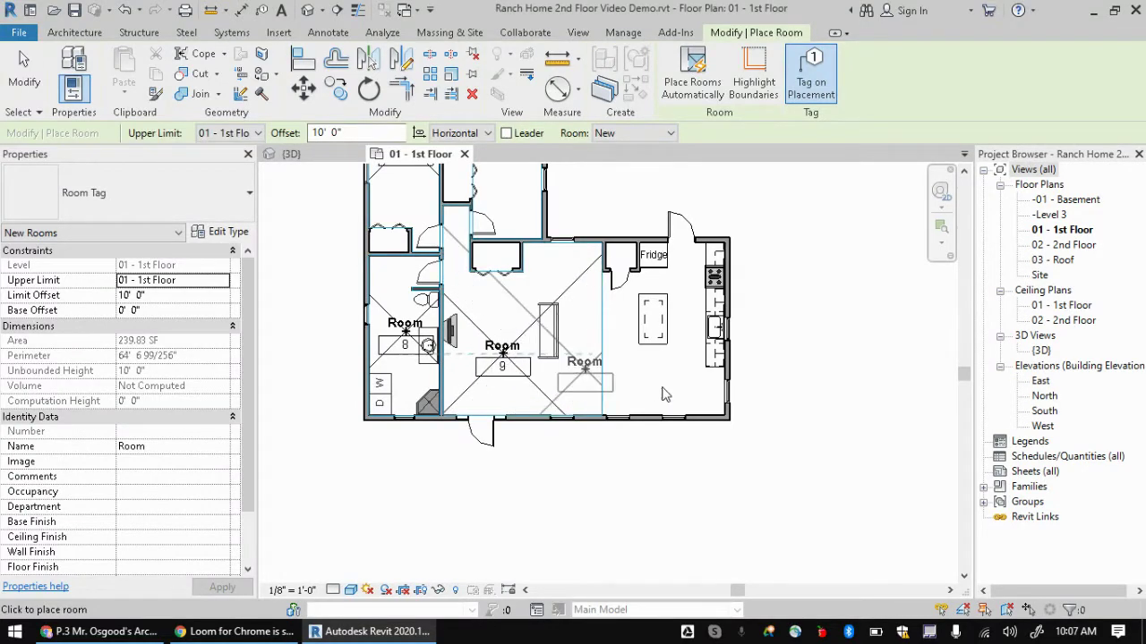
click(704, 380)
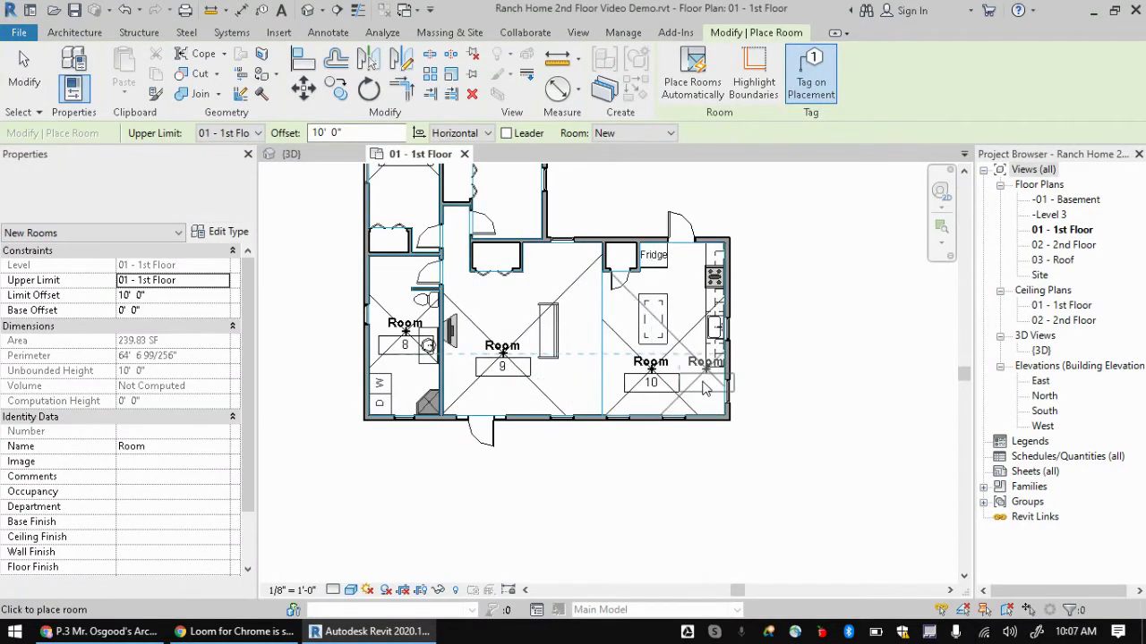
key(Escape)
key(Escape)
middle_drag(569, 327, 677, 376)
scroll(582, 269, down, 1)
- Rename room 6 to 'M Bed' and room 7 to 'Bed' on their tags
middle_drag(581, 194, 580, 309)
click(580, 308)
click(591, 289)
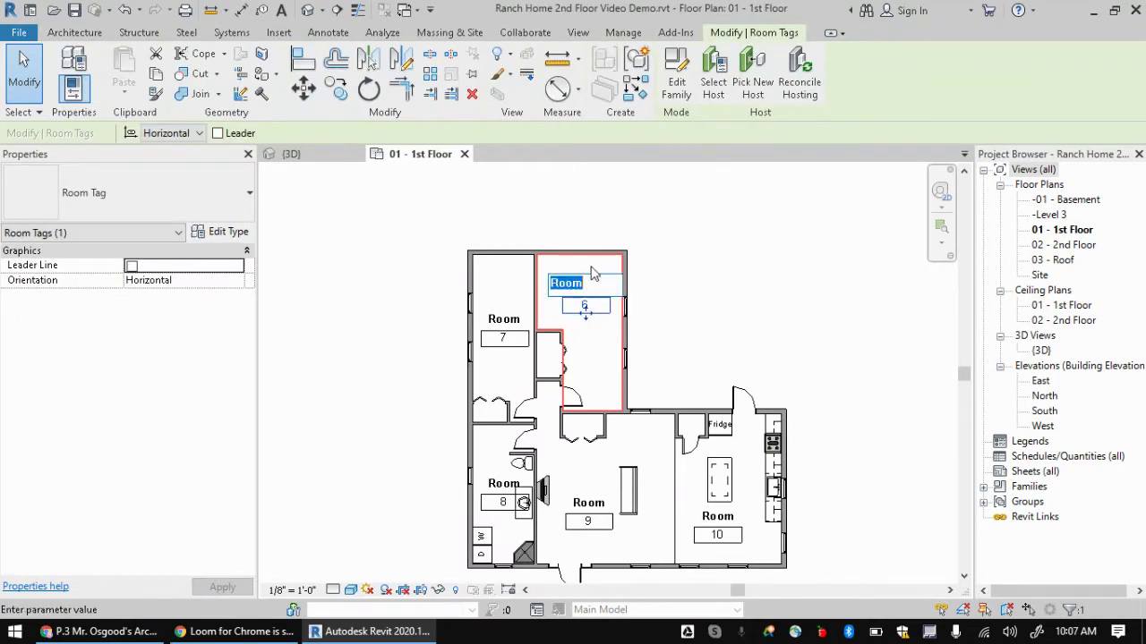
scroll(589, 307, up, 3)
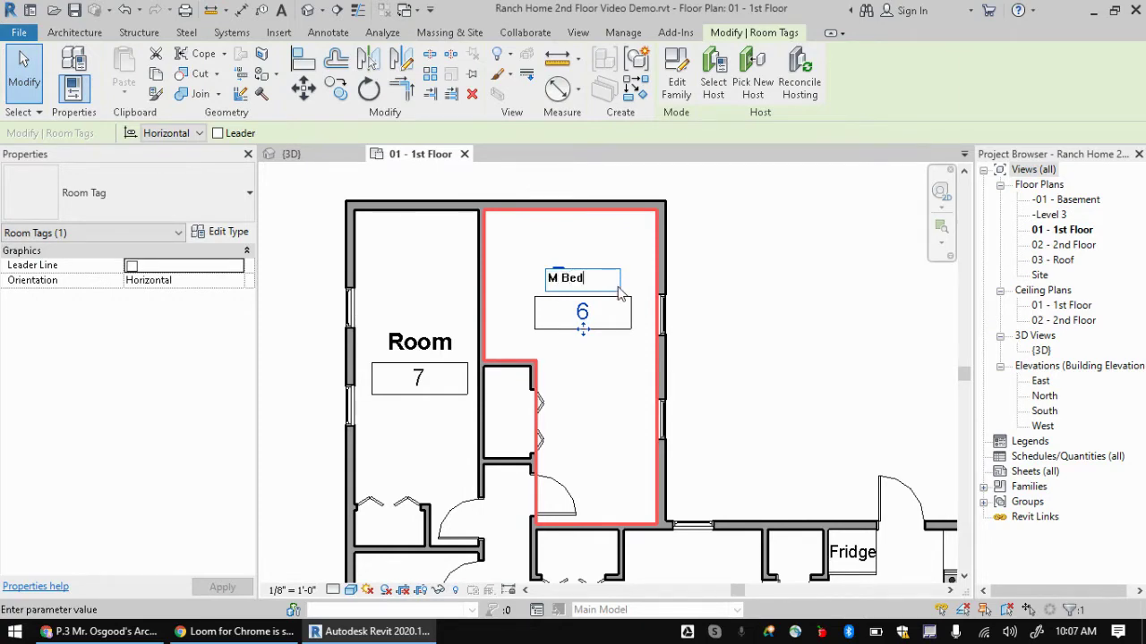
key(Return)
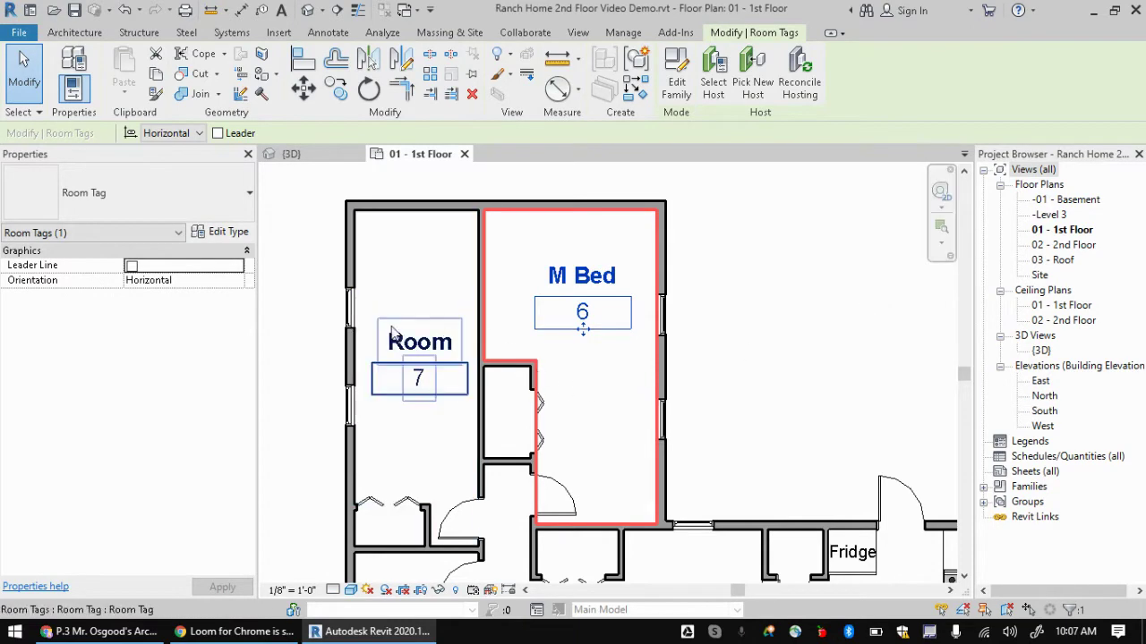
click(409, 339)
click(410, 340)
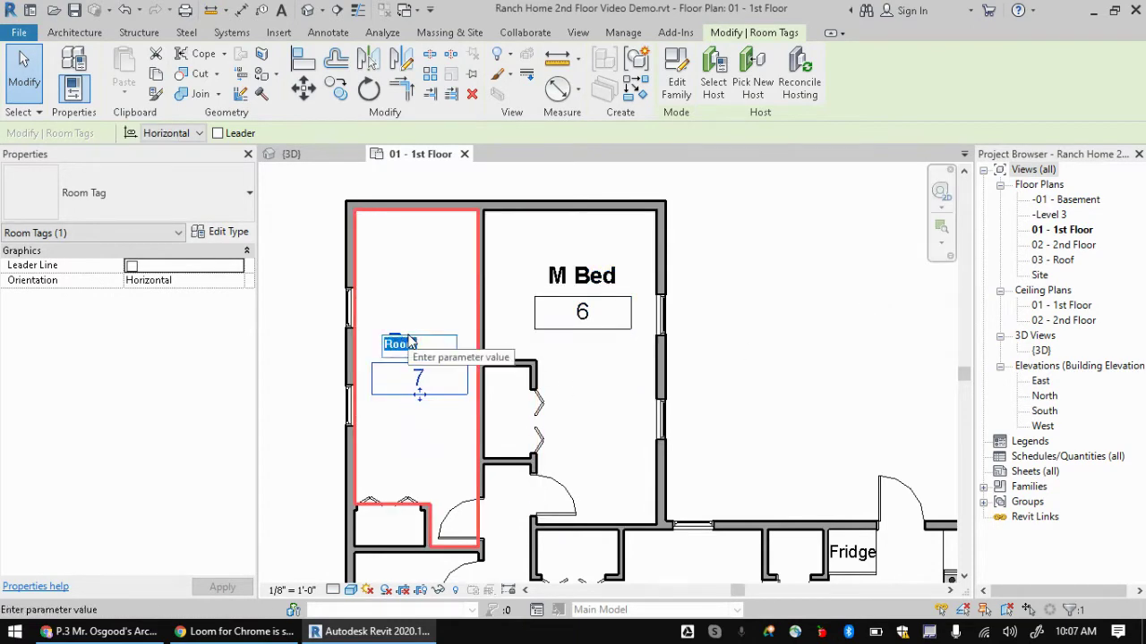
text(Bed)
key(Return)
scroll(805, 385, down, 2)
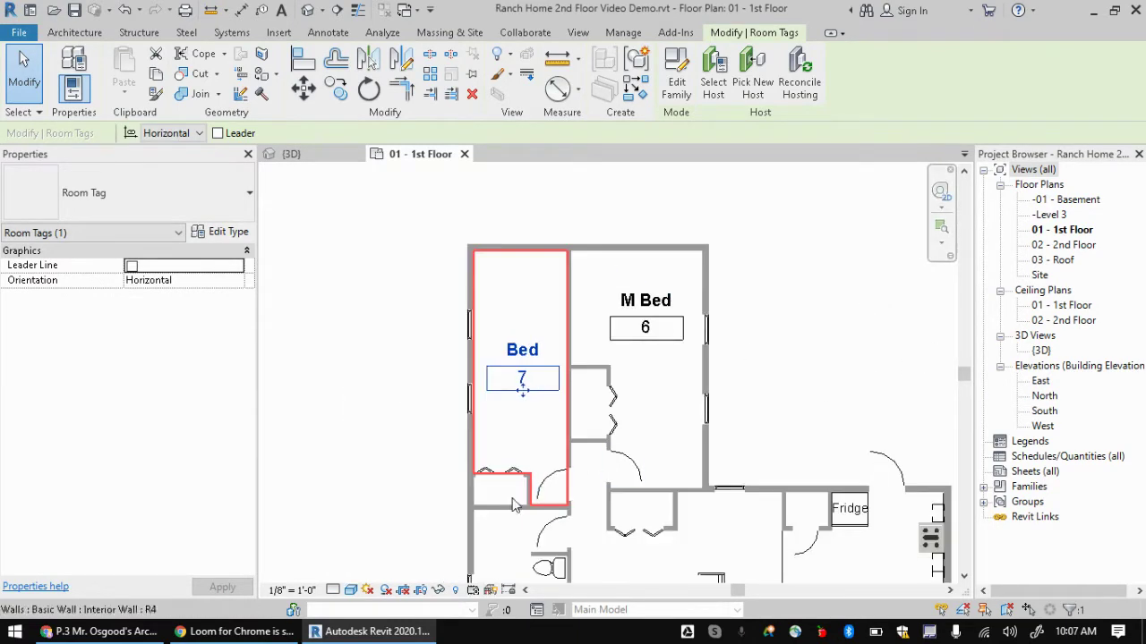
- Rename rooms 8, 9 and 10 to 'Bath', 'Living' and 'Kitchen' on their tags
middle_drag(501, 582, 477, 289)
click(479, 288)
click(485, 288)
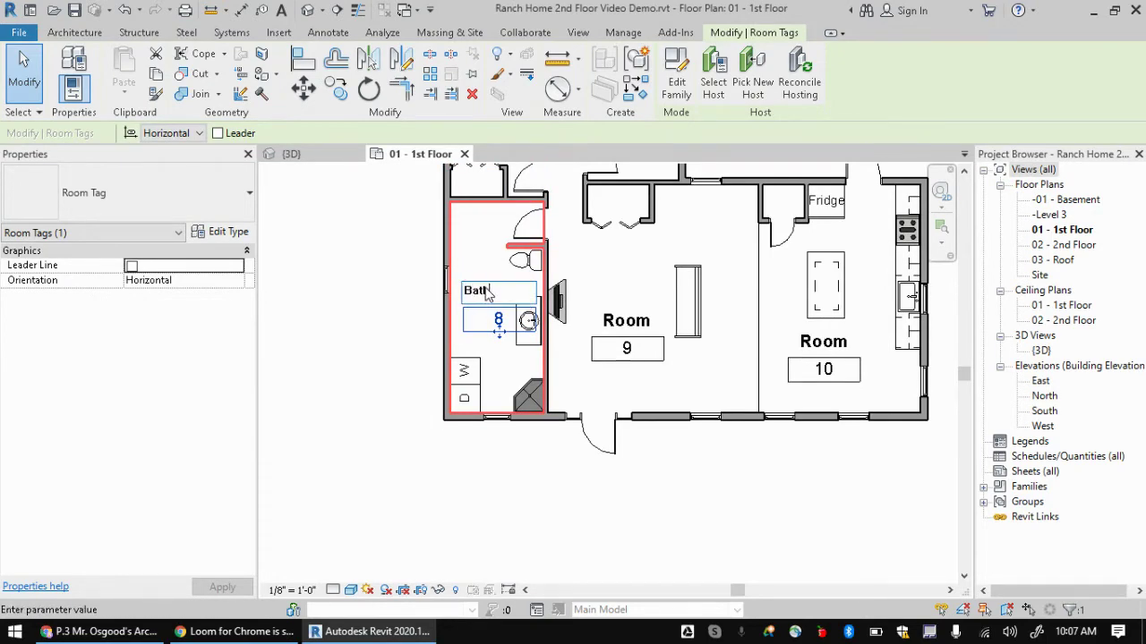
click(627, 320)
click(633, 320)
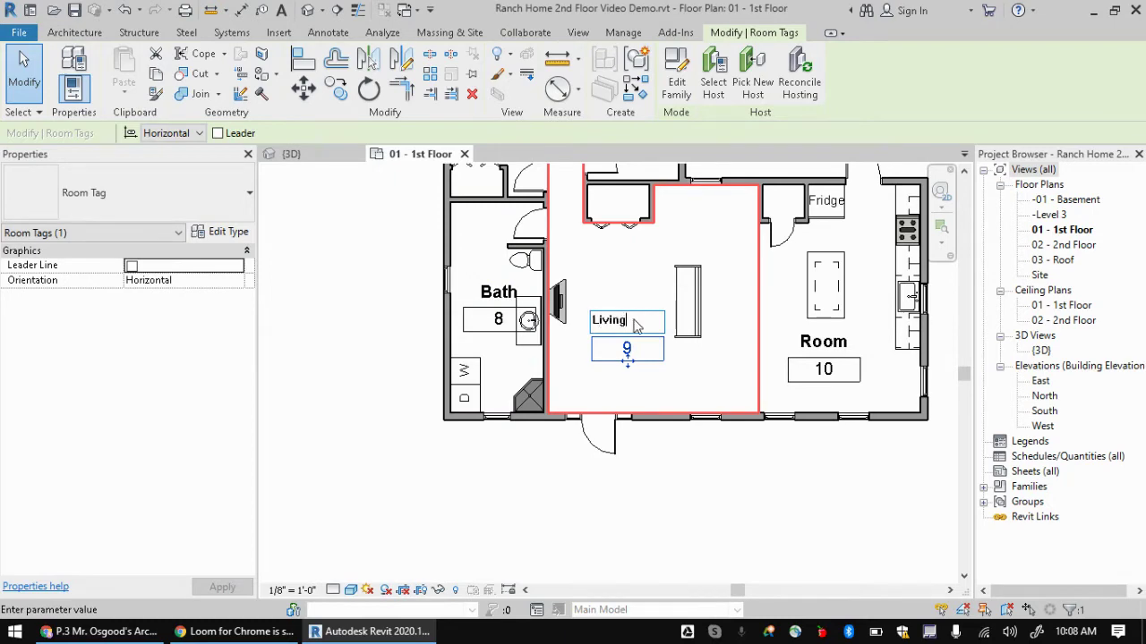
click(810, 361)
click(823, 341)
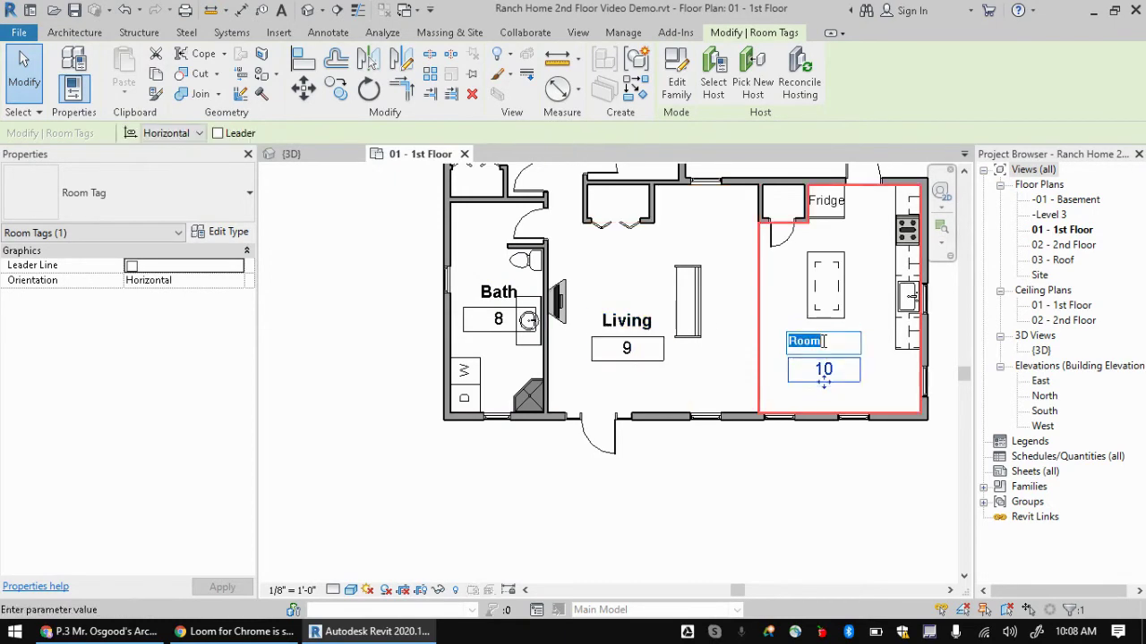
click(661, 495)
scroll(627, 333, down, 1)
middle_drag(627, 333, 527, 408)
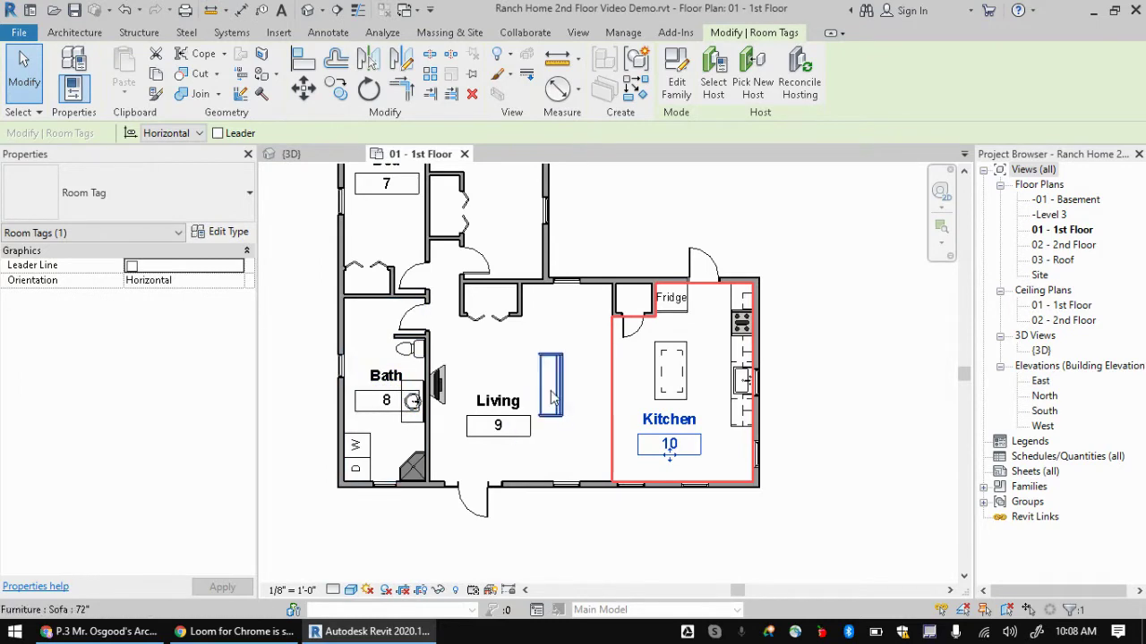
click(671, 537)
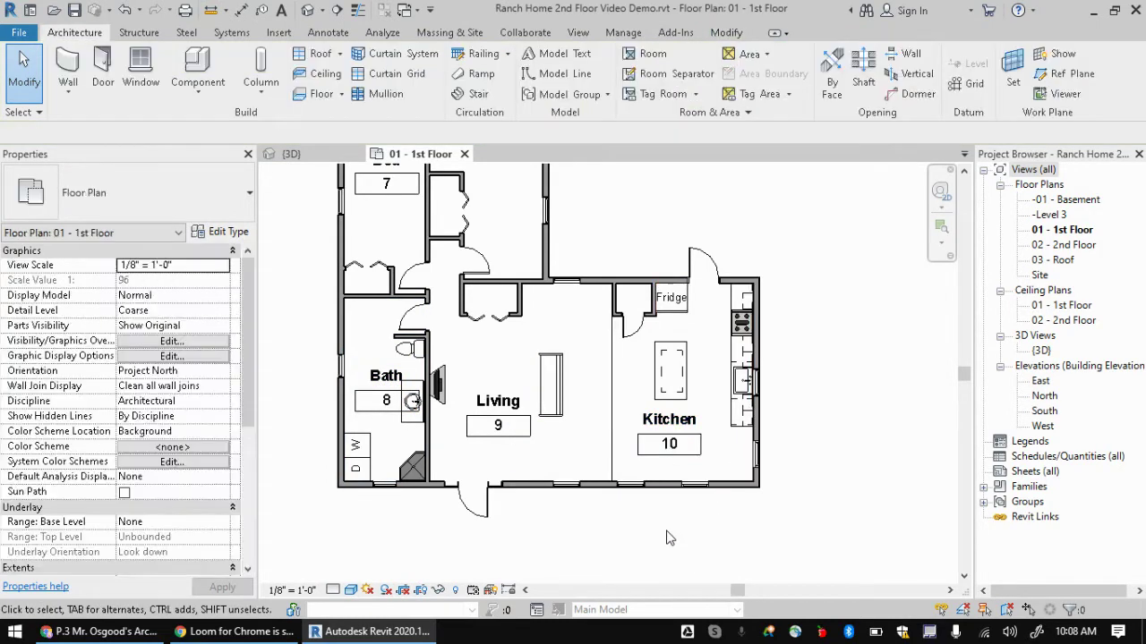
- Turn off Show Room Number in the room tag's type properties so tags show names only
click(699, 418)
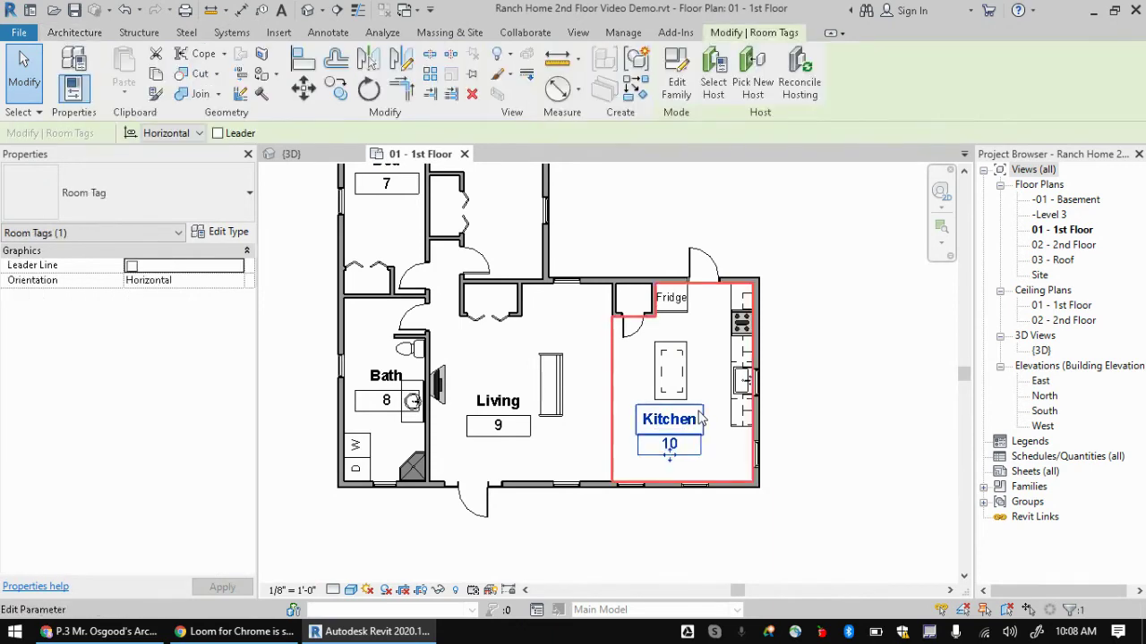
click(221, 232)
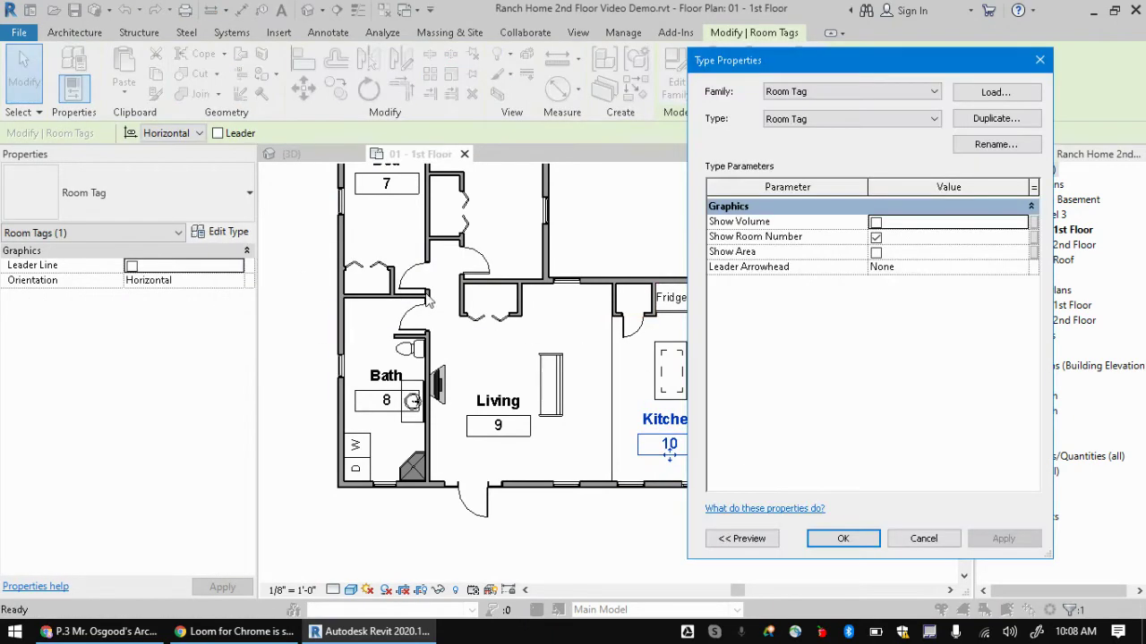
click(877, 238)
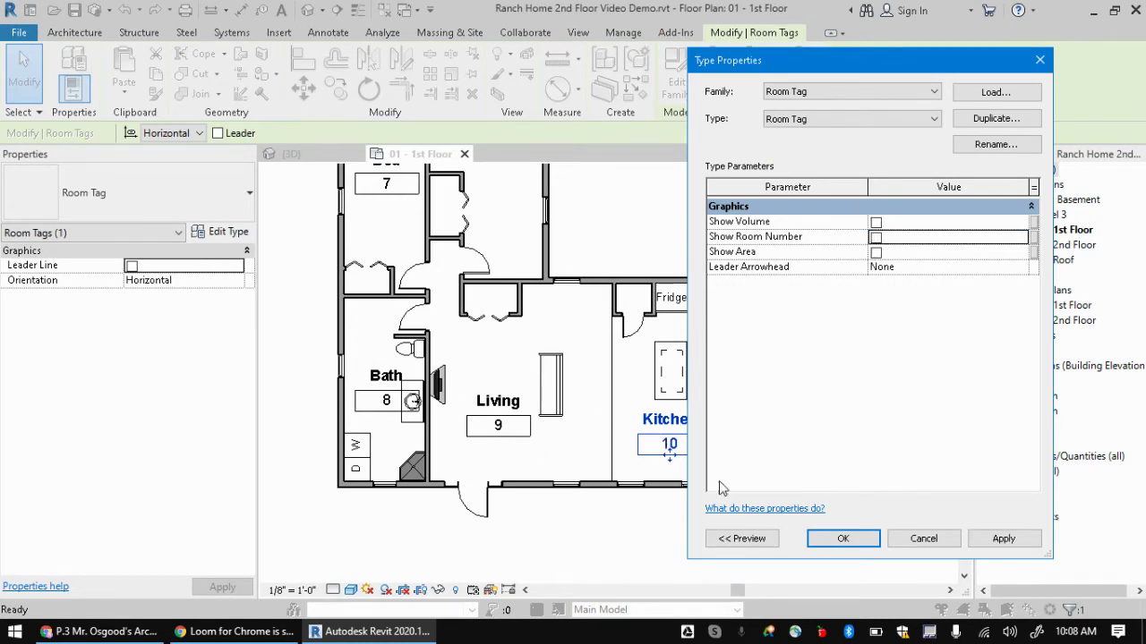
click(841, 538)
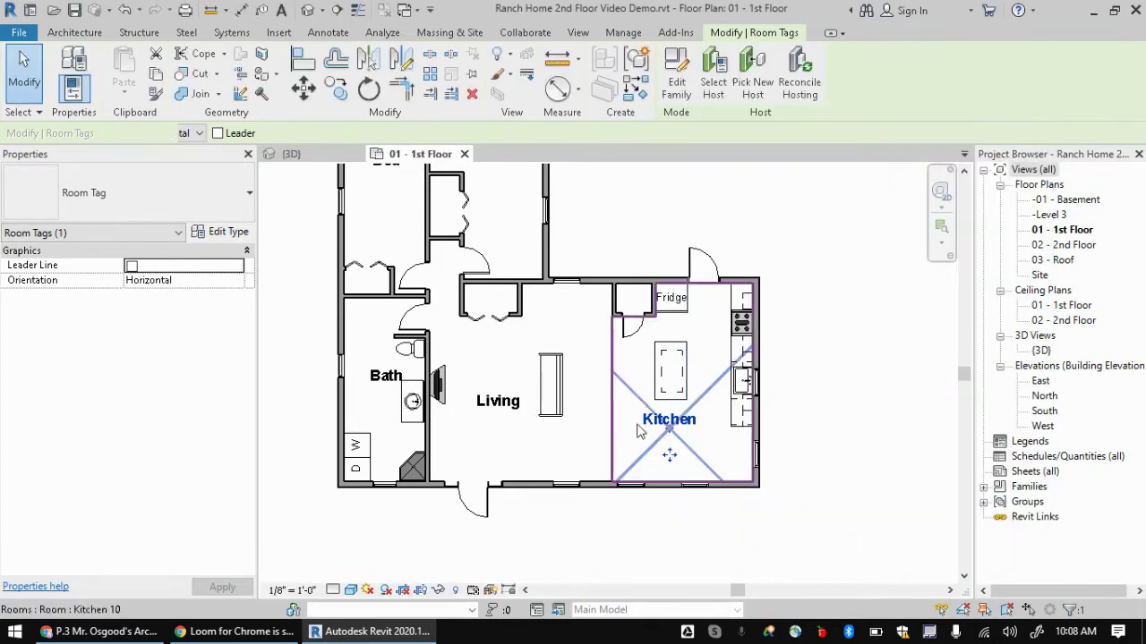
scroll(670, 435, down, 3)
scroll(665, 274, up, 2)
scroll(602, 489, up, 2)
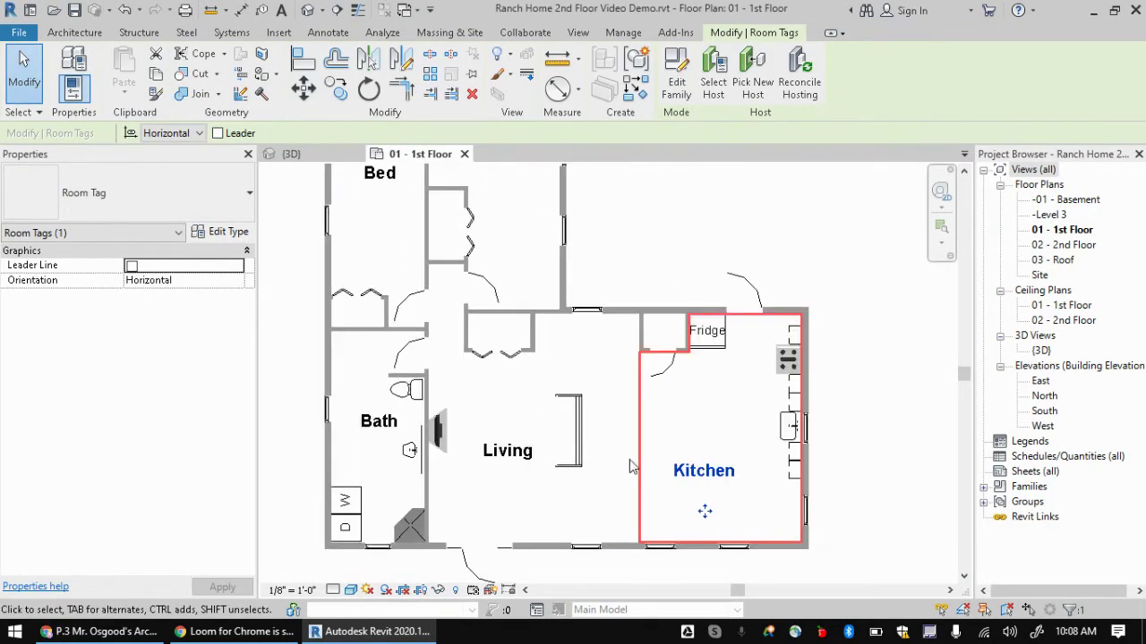
click(715, 216)
scroll(704, 280, down, 3)
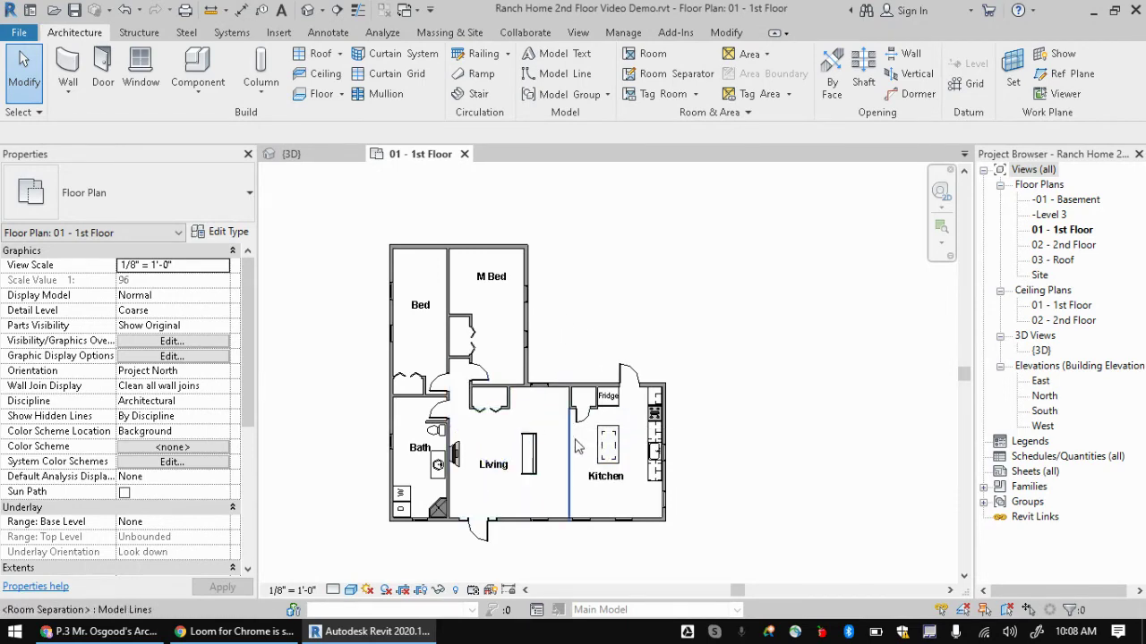
scroll(571, 438, up, 2)
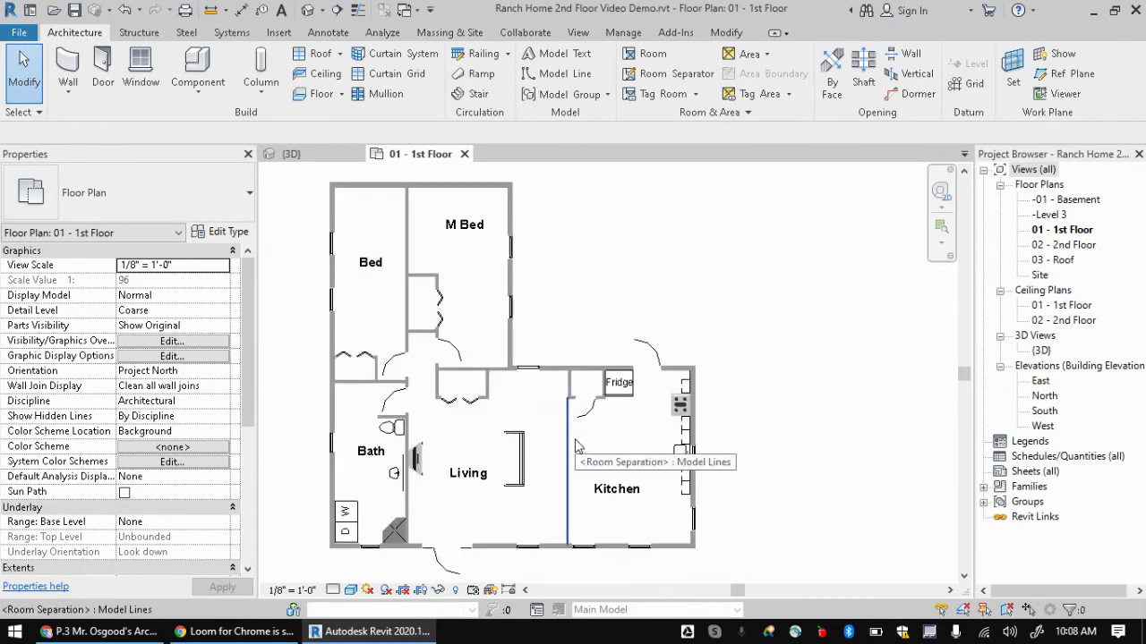
click(462, 233)
key(Delete)
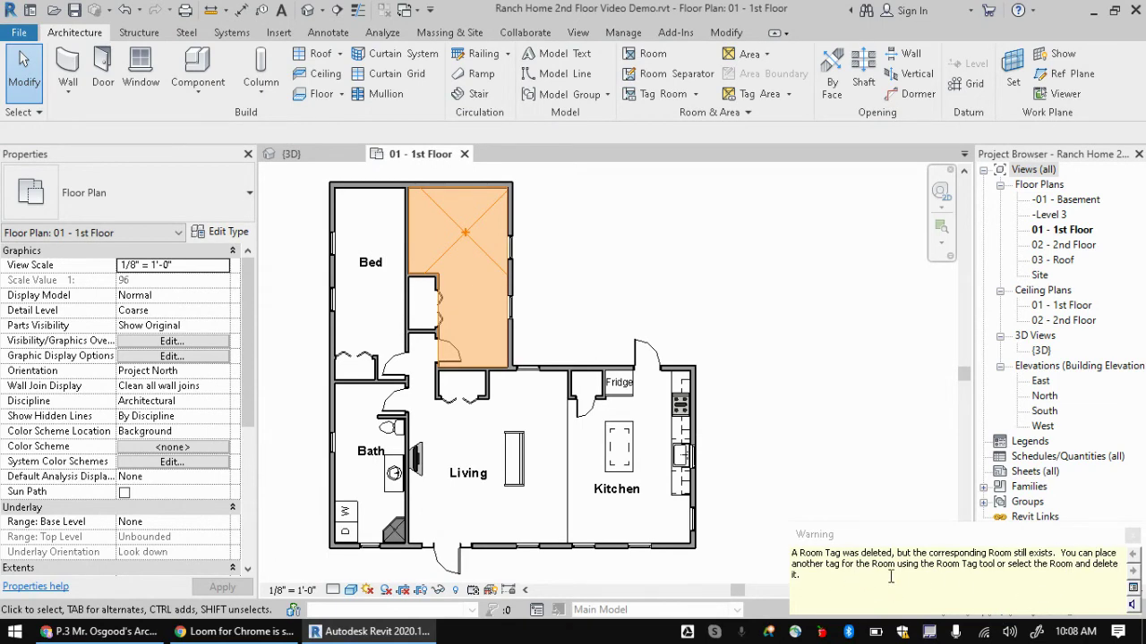
click(465, 247)
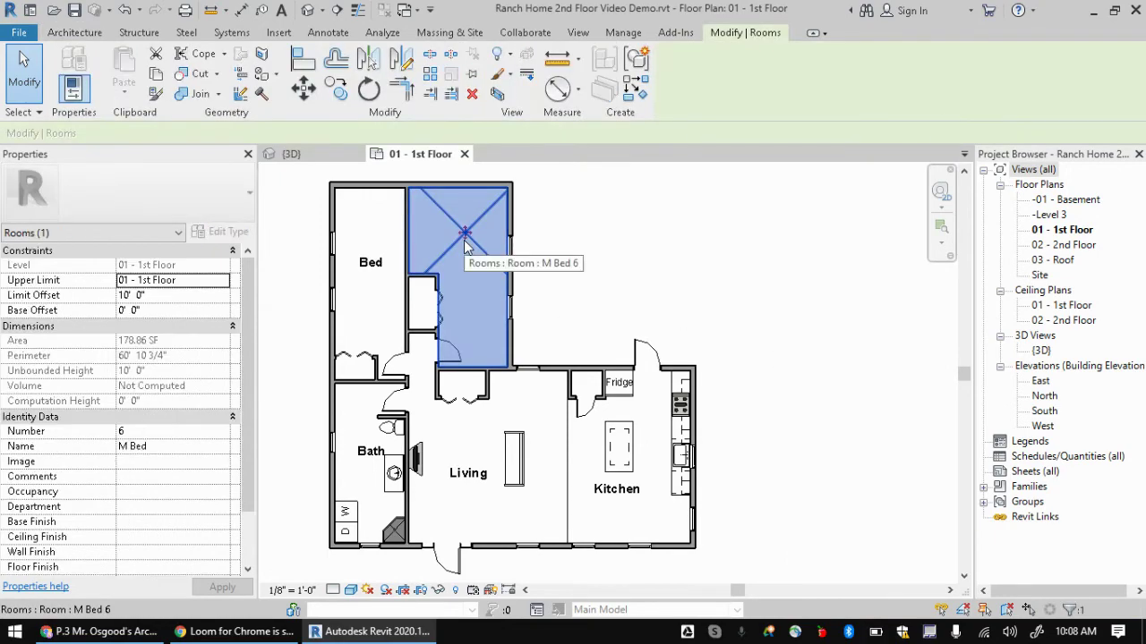
key(Delete)
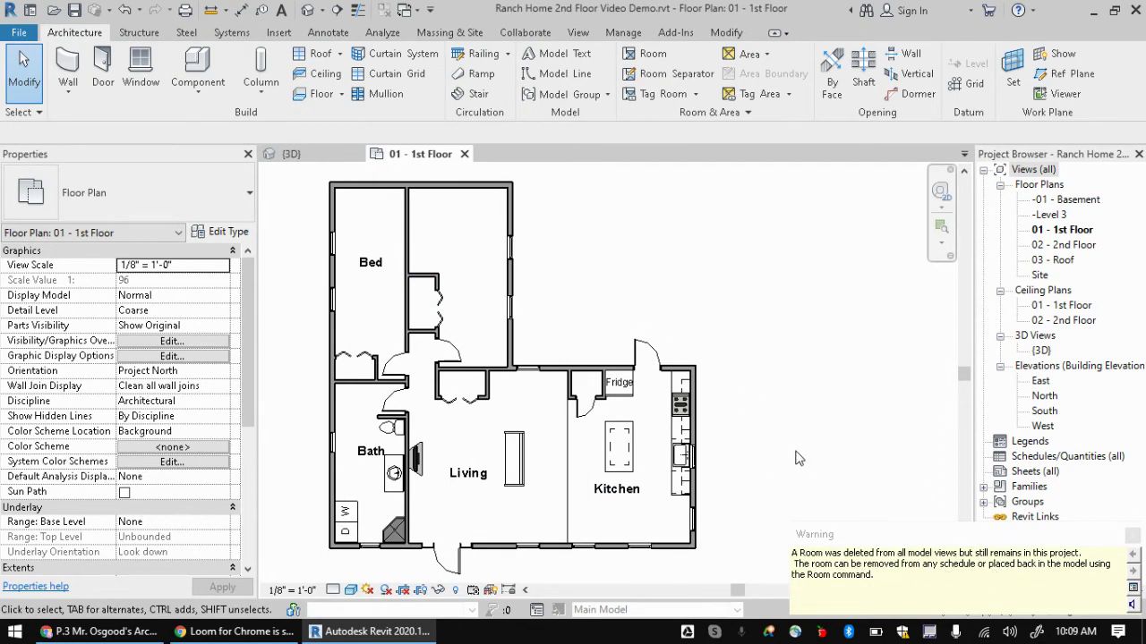
click(1132, 536)
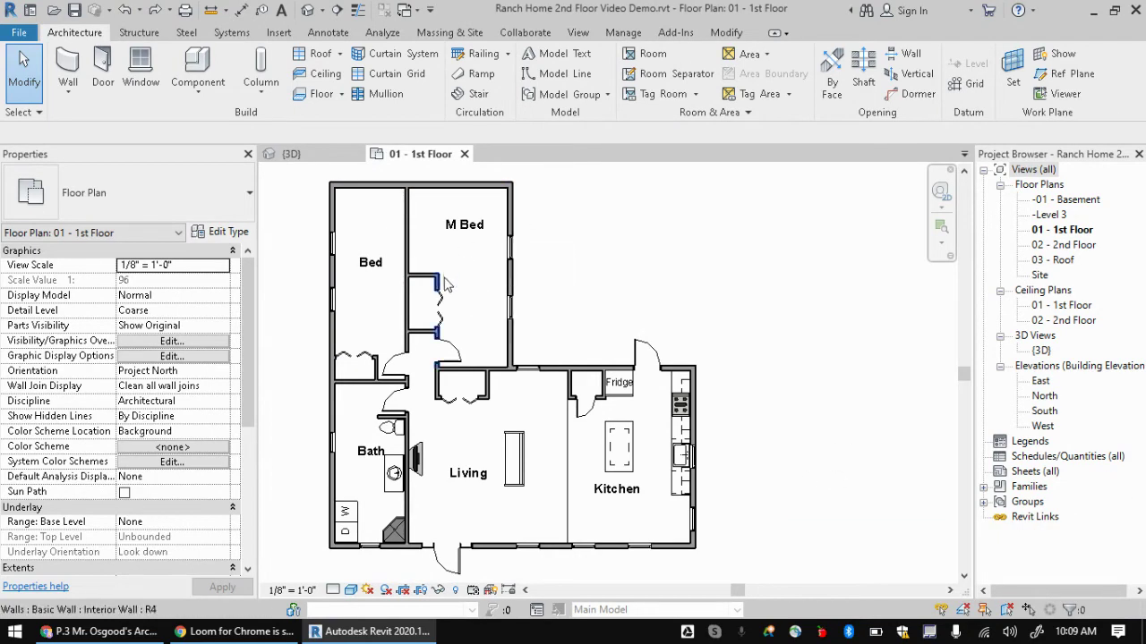
scroll(457, 279, down, 3)
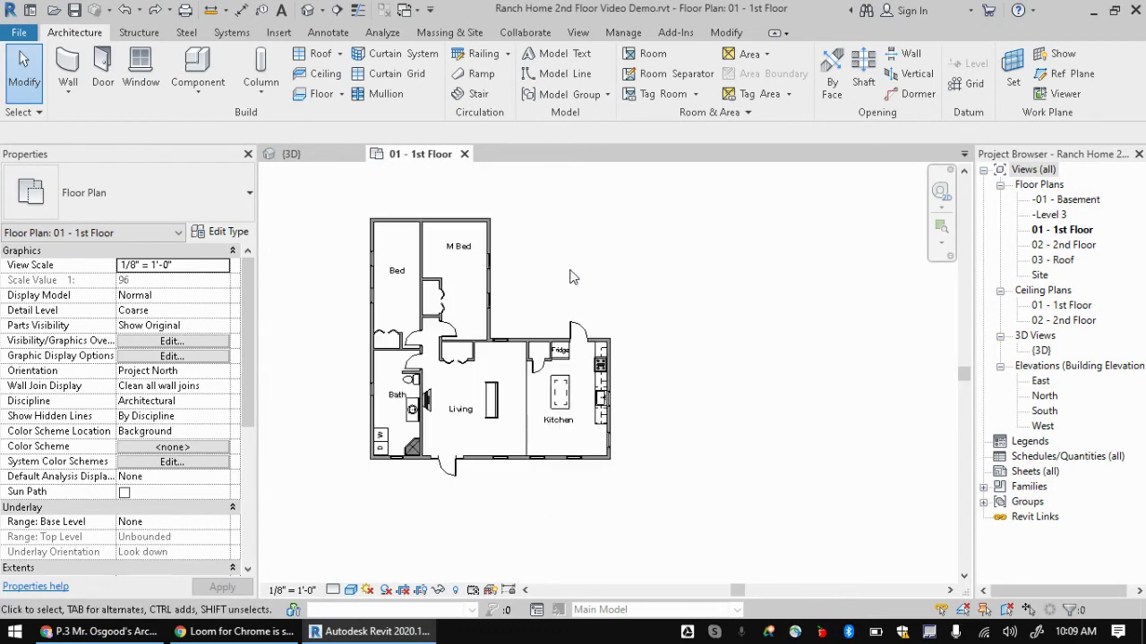
scroll(562, 269, up, 2)
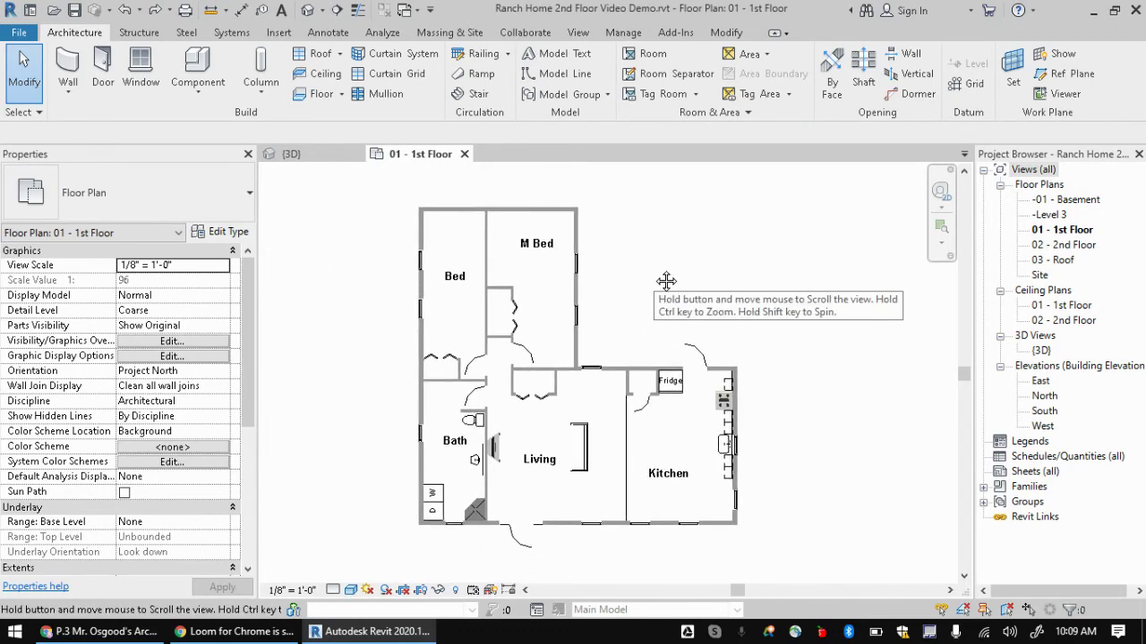